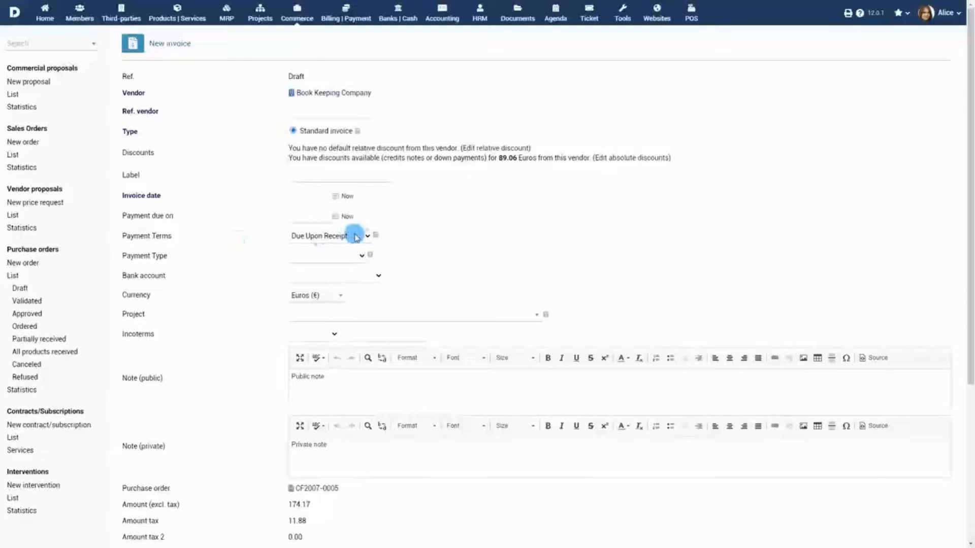
# Scroll through the new vendor invoice form from order CF2007-0005 to check its totals.
pyautogui.scroll(-4, 398, 263)
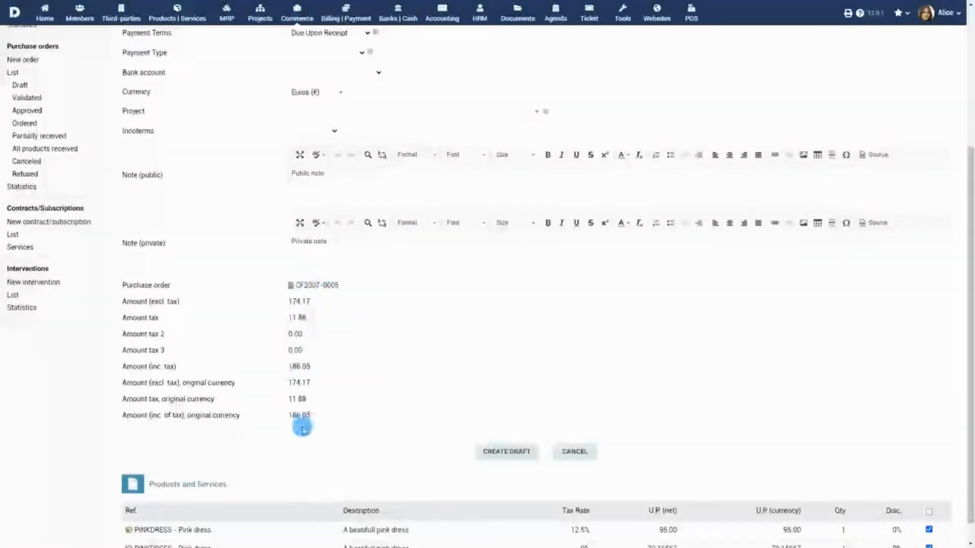
pyautogui.scroll(4, 471, 385)
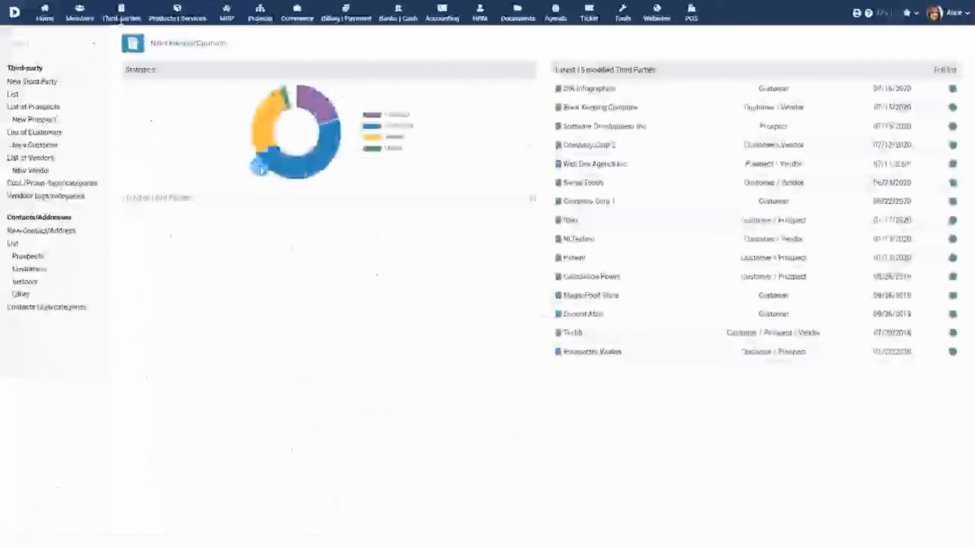
# Open Book Keeping Company's new invoice or credit note form from its Vendor tab, then the Billing area.
pyautogui.click(35, 156)
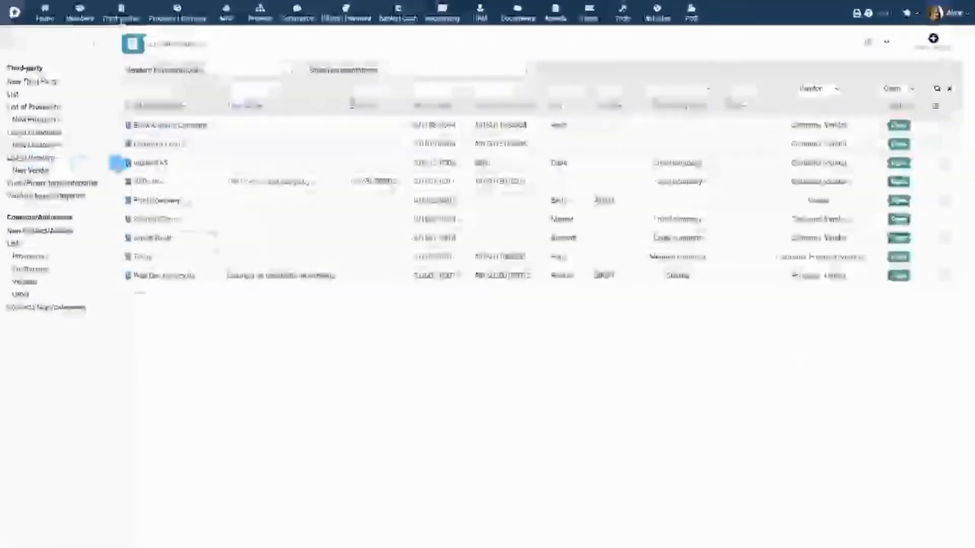
pyautogui.click(148, 126)
pyautogui.click(426, 47)
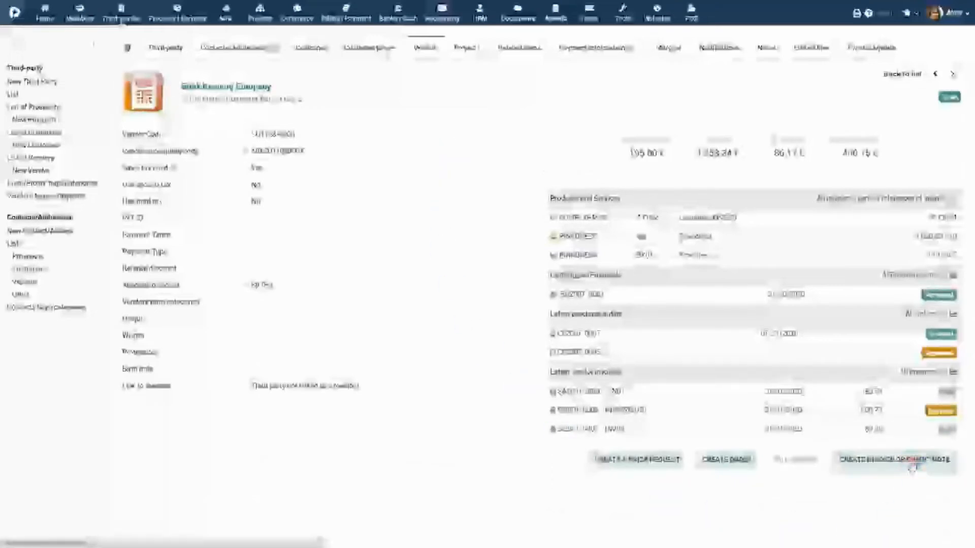
pyautogui.click(911, 459)
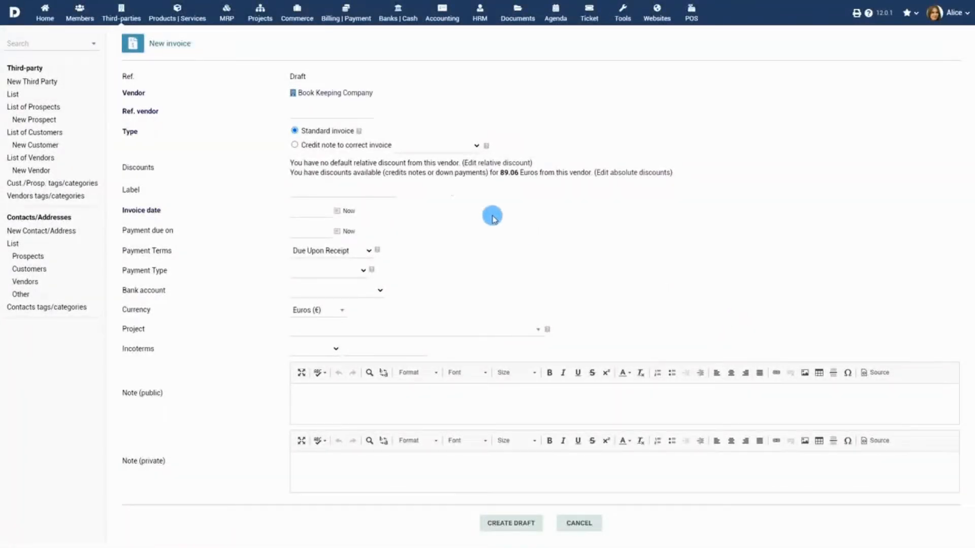
pyautogui.click(347, 15)
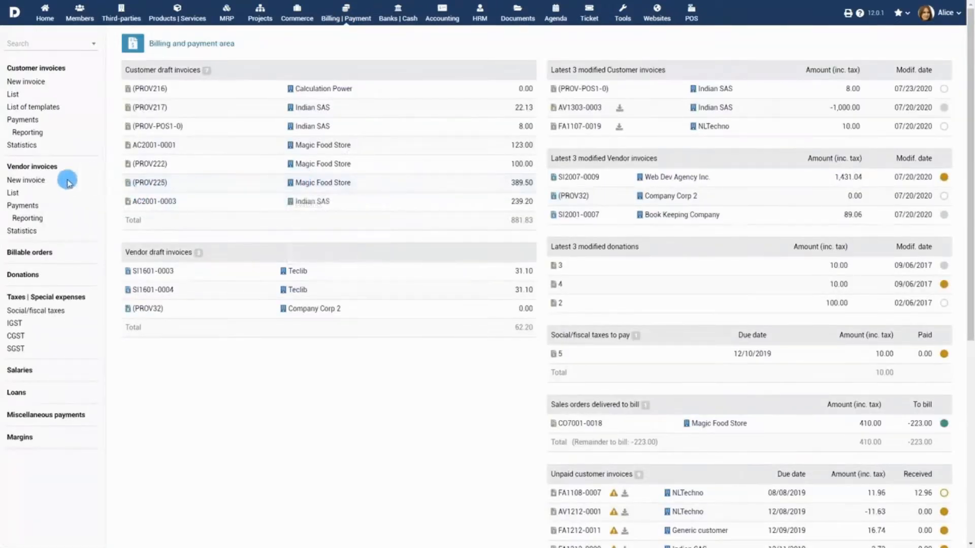
# Begin a vendor invoice with Swiss Touch as the vendor and SWT as the vendor reference.
pyautogui.click(26, 179)
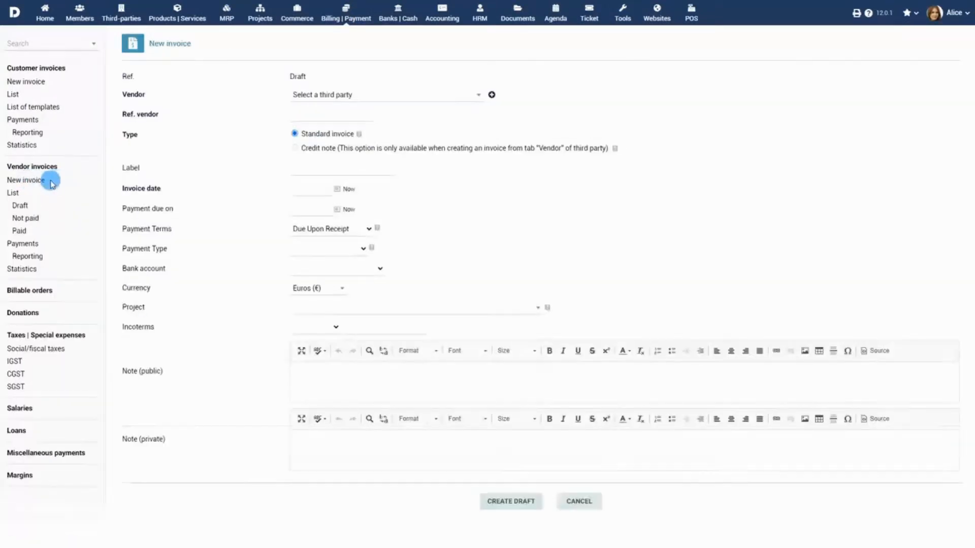
pyautogui.click(432, 95)
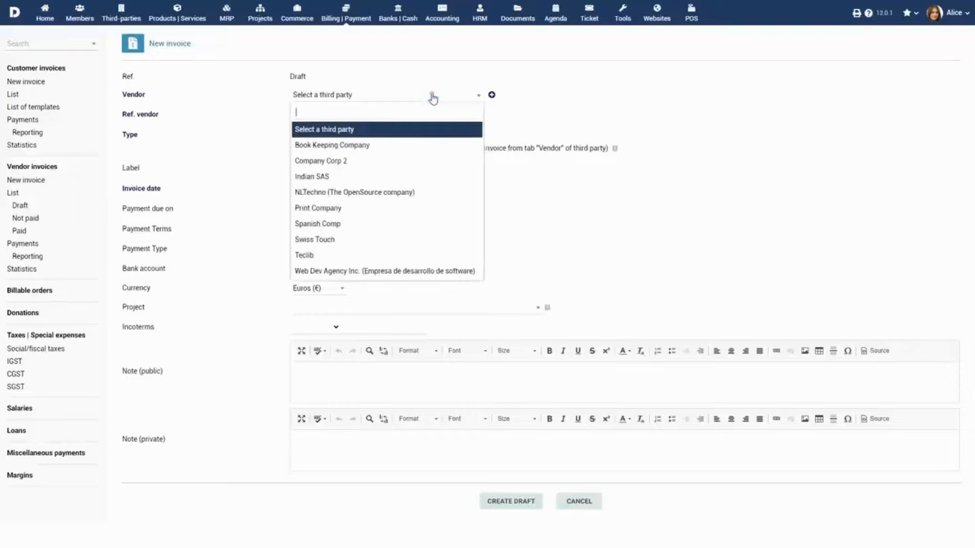
pyautogui.click(376, 240)
pyautogui.click(326, 116)
pyautogui.write('SWT')
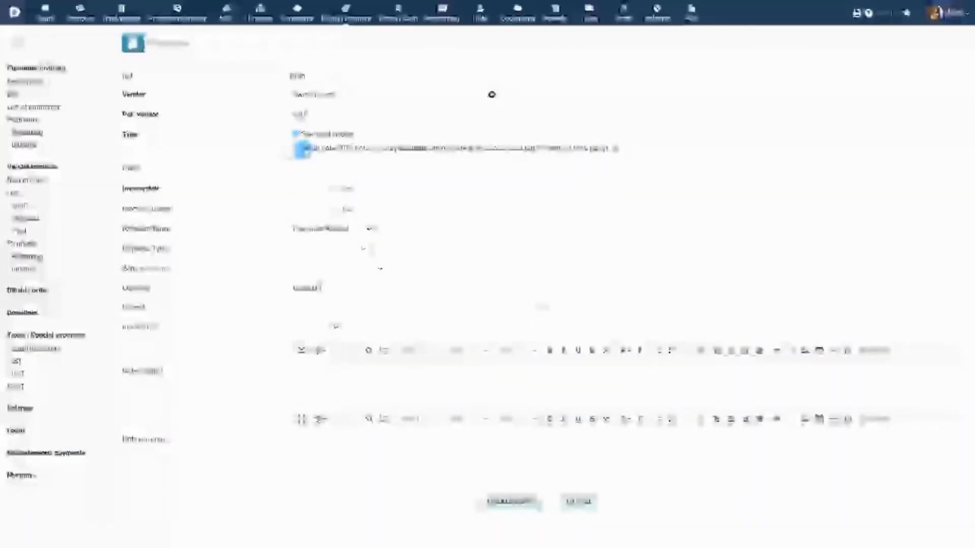
pyautogui.moveTo(614, 149)
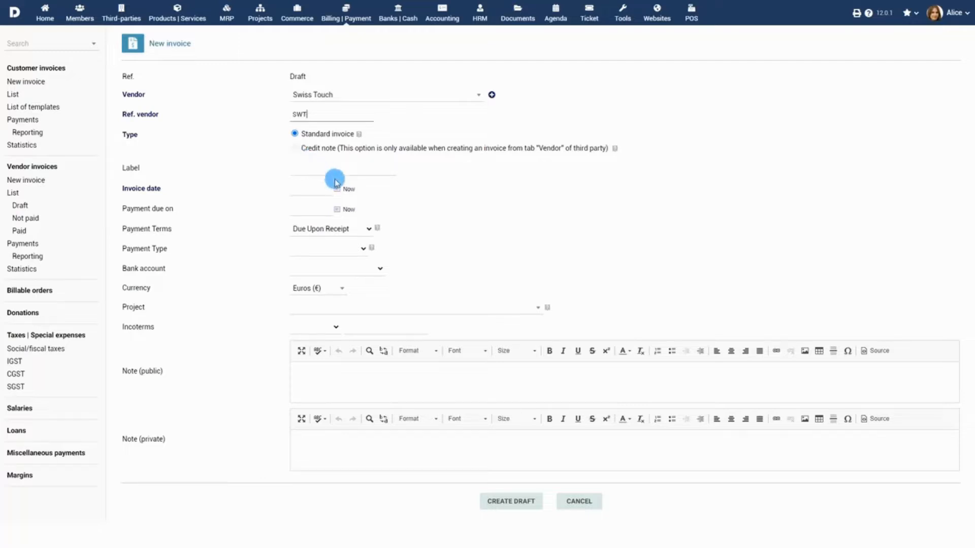
# Date the invoice today, due 08/13/2020, with 30-day terms paid by bank transfer.
pyautogui.click(345, 210)
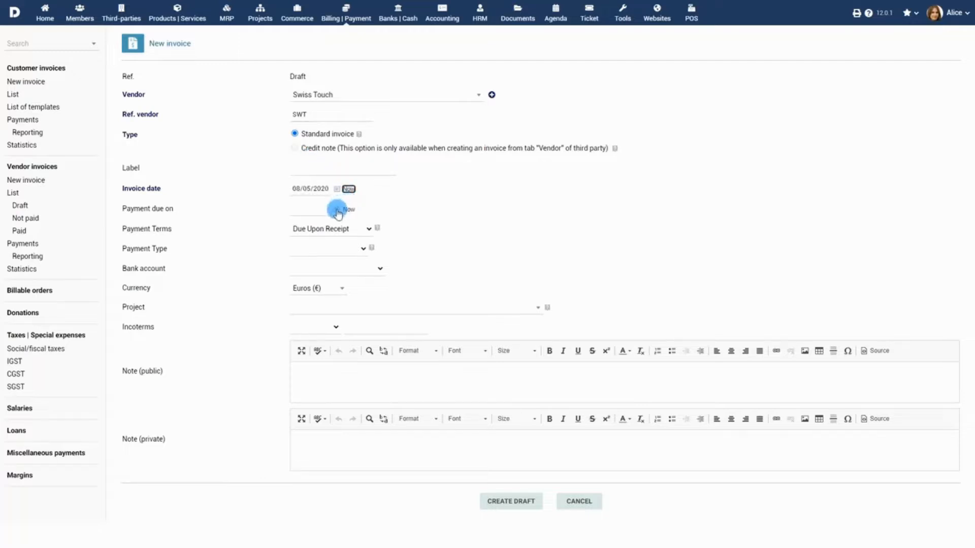
pyautogui.click(357, 285)
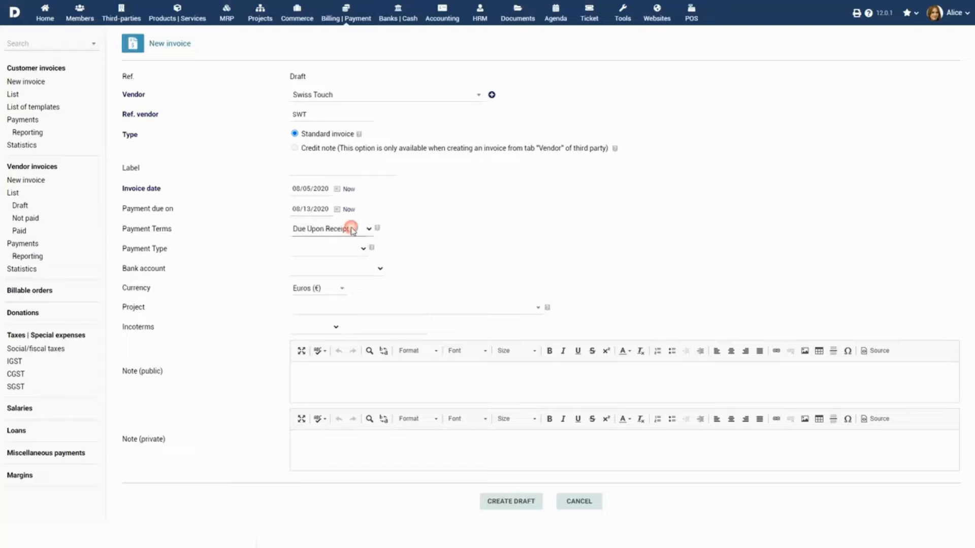
pyautogui.click(351, 229)
pyautogui.click(345, 250)
pyautogui.click(339, 250)
pyautogui.click(336, 270)
# Set the Luxembourg Bank Account, Euros, project PROJ1 and a note about checking the email conversation, then create the draft.
pyautogui.click(341, 269)
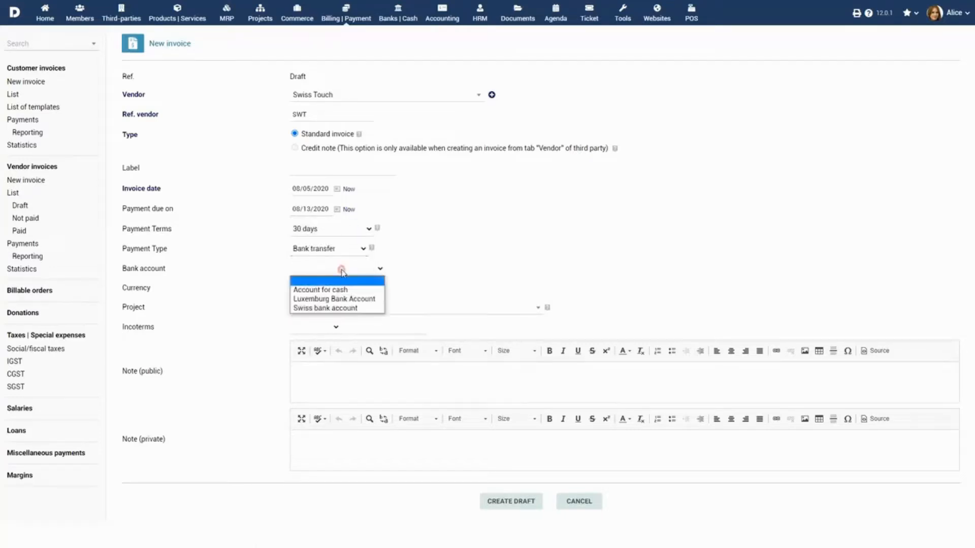
pyautogui.click(339, 299)
pyautogui.click(335, 290)
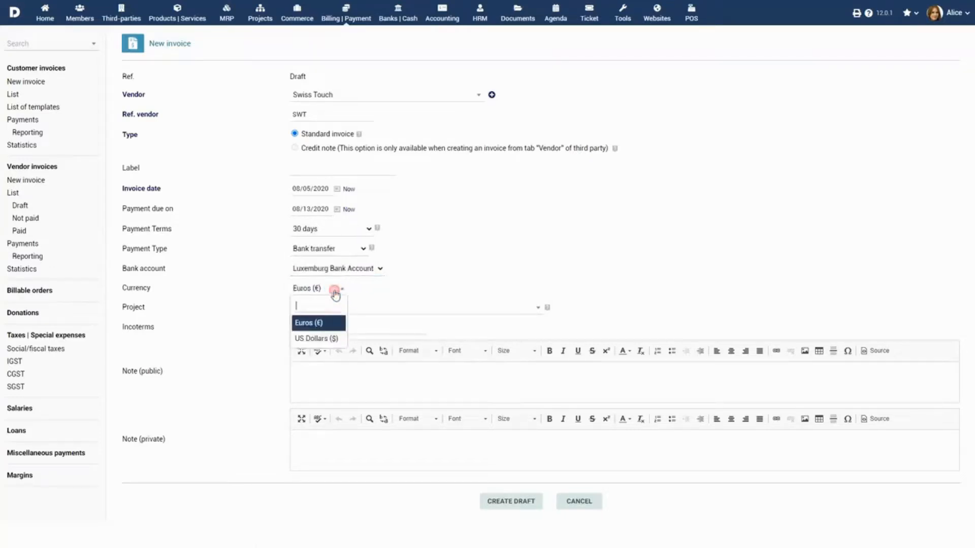
pyautogui.click(330, 323)
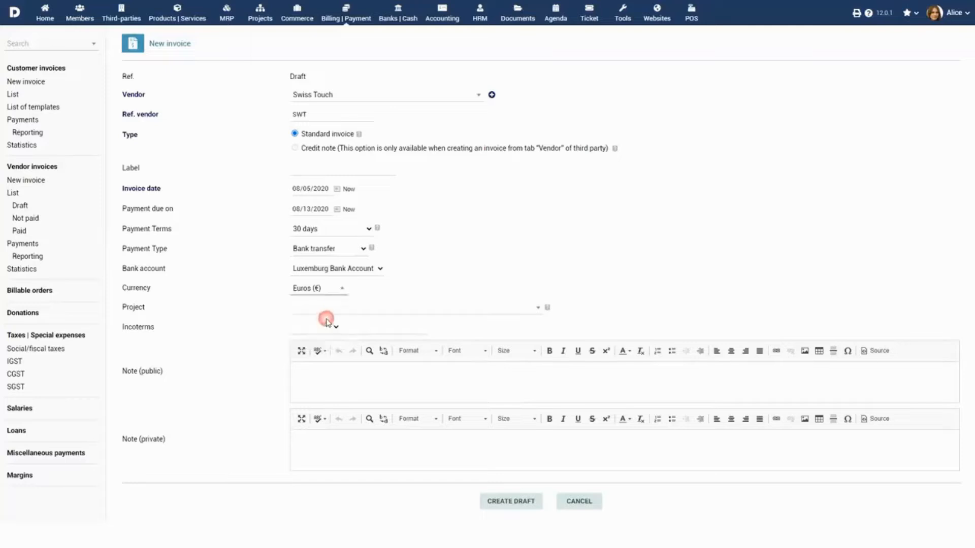
pyautogui.click(408, 308)
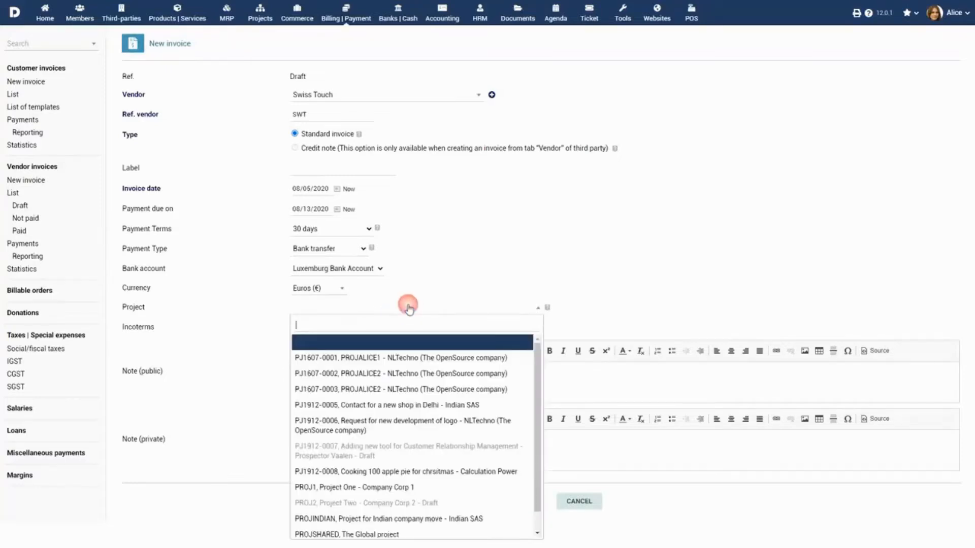
pyautogui.click(397, 487)
pyautogui.click(379, 381)
pyautogui.write('ck email conversation')
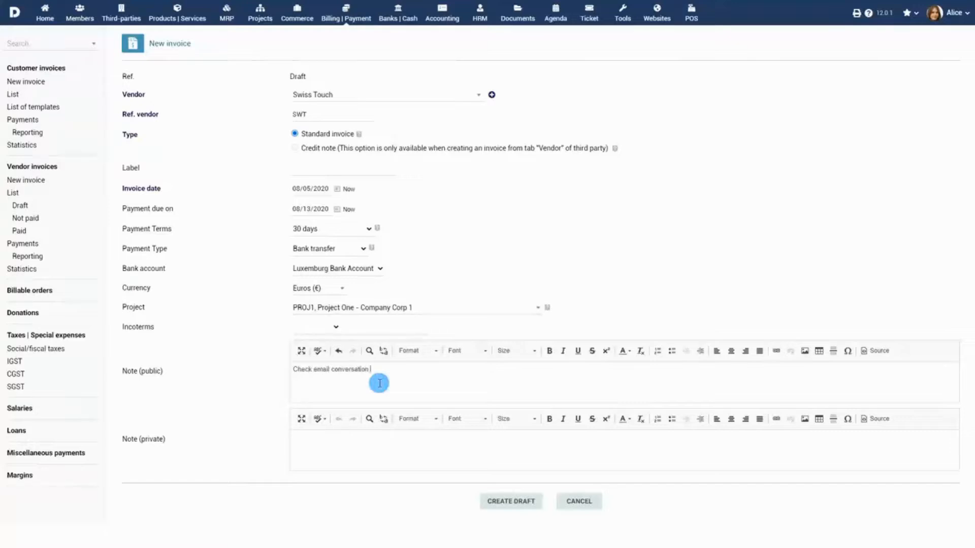
pyautogui.write('heck email conversation with Mr. David')
pyautogui.click(514, 503)
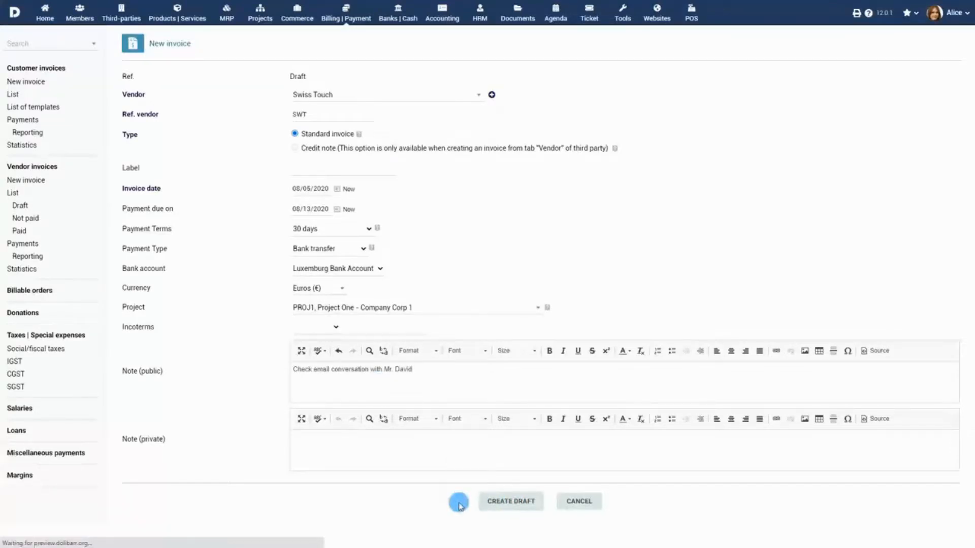
# Add the Swiss Army Knife product SK003 line at a unit price of 323.
pyautogui.click(130, 360)
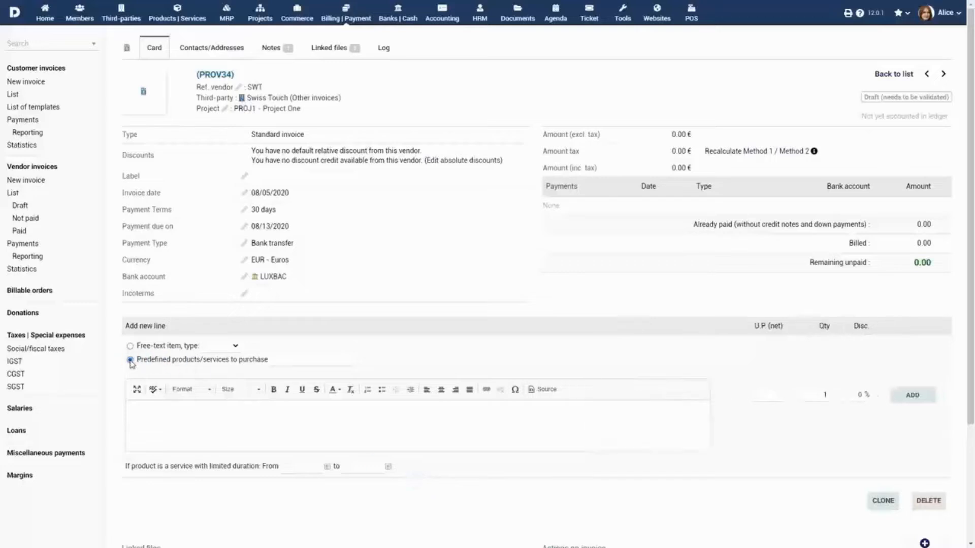
pyautogui.click(321, 375)
pyautogui.click(772, 396)
pyautogui.write('323')
pyautogui.click(909, 397)
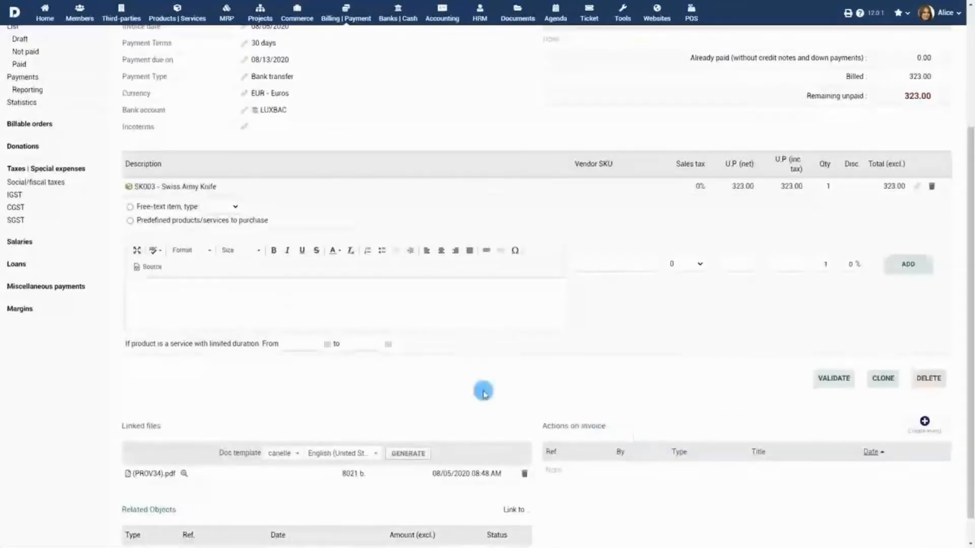
# Add a free-text Knife Holder product line, 5 × 18.00, bringing the total to 413.00.
pyautogui.click(130, 207)
pyautogui.click(219, 206)
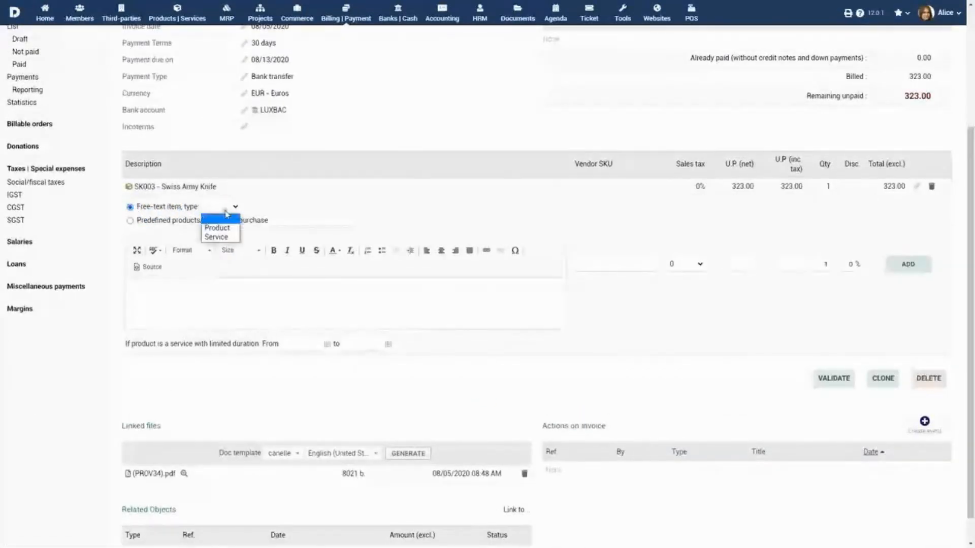
pyautogui.click(216, 226)
pyautogui.click(278, 281)
pyautogui.write('Knife Holder')
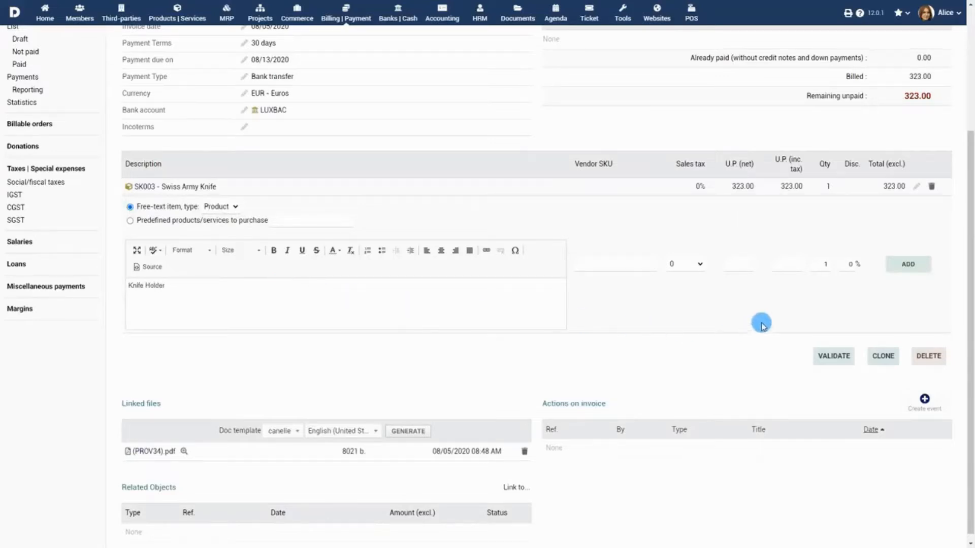
pyautogui.click(737, 265)
pyautogui.write('10')
pyautogui.doubleClick(818, 265)
pyautogui.write('5')
pyautogui.click(898, 269)
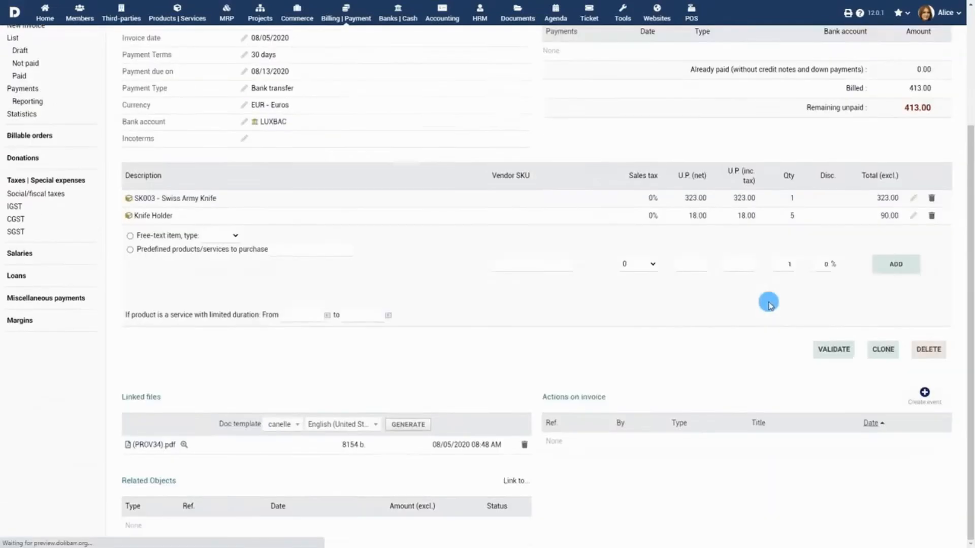
pyautogui.scroll(4, 768, 303)
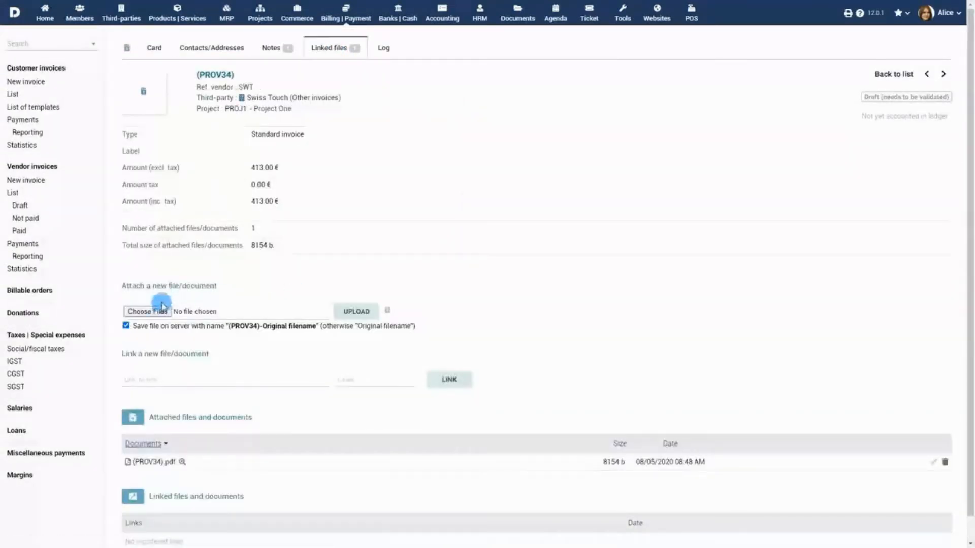
# Upload Contract.pdf as a linked file on draft invoice PROV34.
pyautogui.click(152, 311)
pyautogui.click(120, 85)
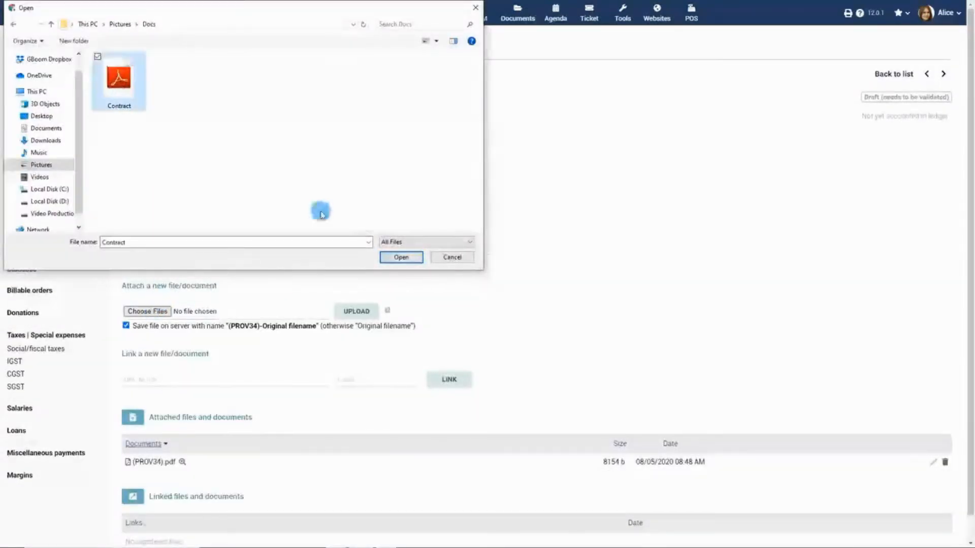
pyautogui.click(401, 257)
pyautogui.click(357, 312)
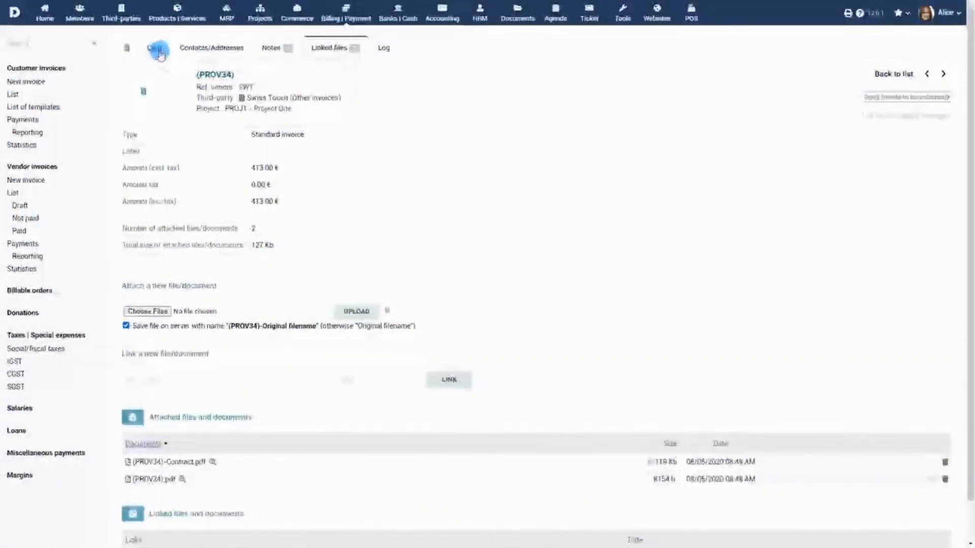
# Validate draft PROV34 from its Card tab and confirm, making it SI2008-0010, Not paid.
pyautogui.click(156, 49)
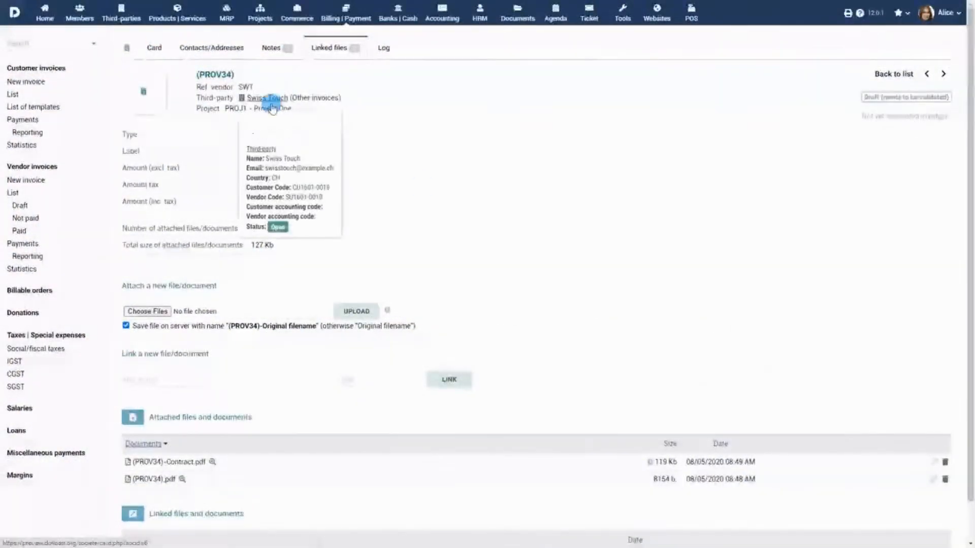
pyautogui.scroll(-3, 559, 281)
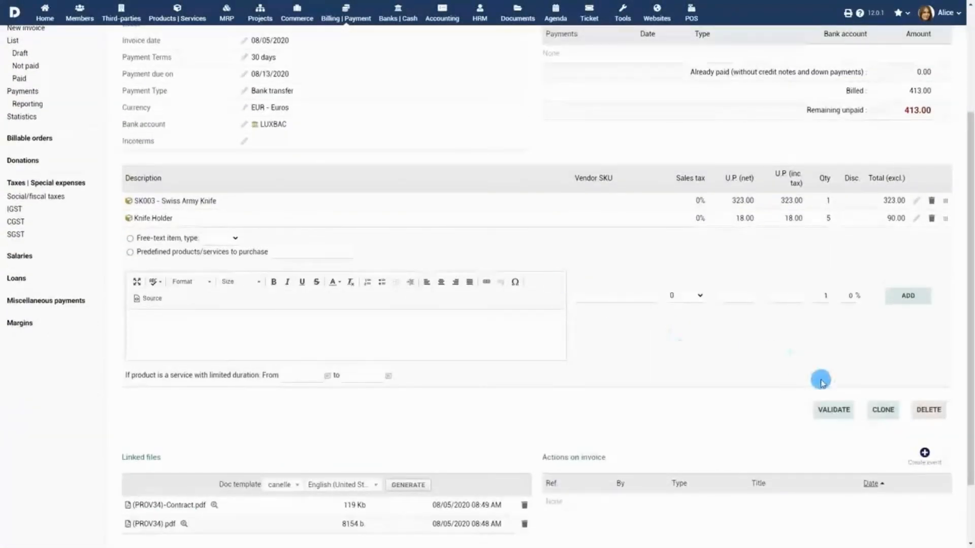
pyautogui.click(832, 409)
pyautogui.click(560, 310)
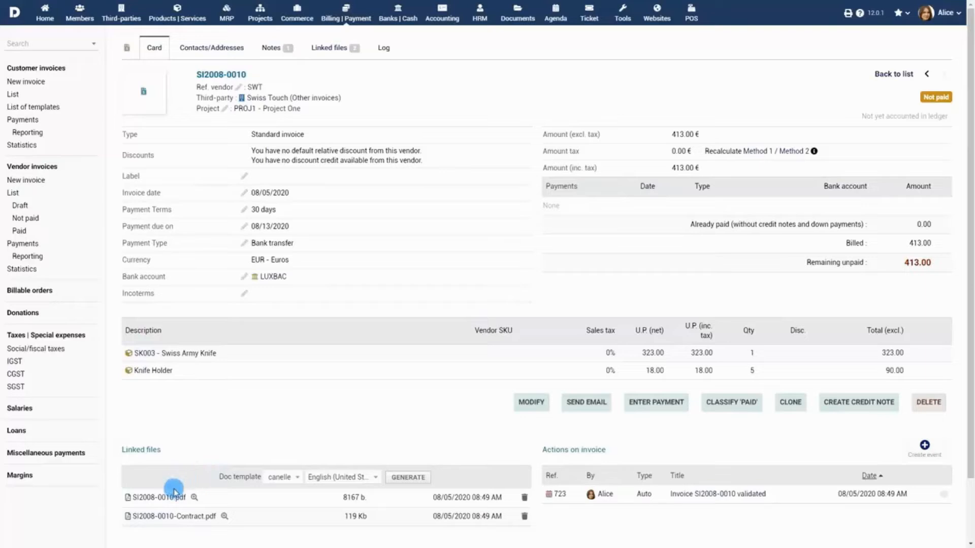
# Preview SI2008-0010.pdf, then email it to the vendor contact's e-mail address.
pyautogui.click(161, 499)
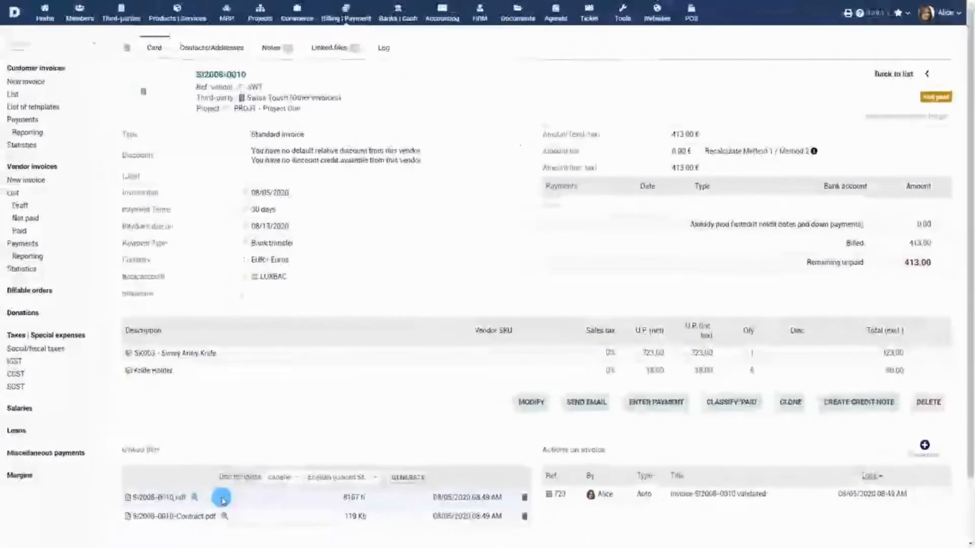
pyautogui.click(586, 404)
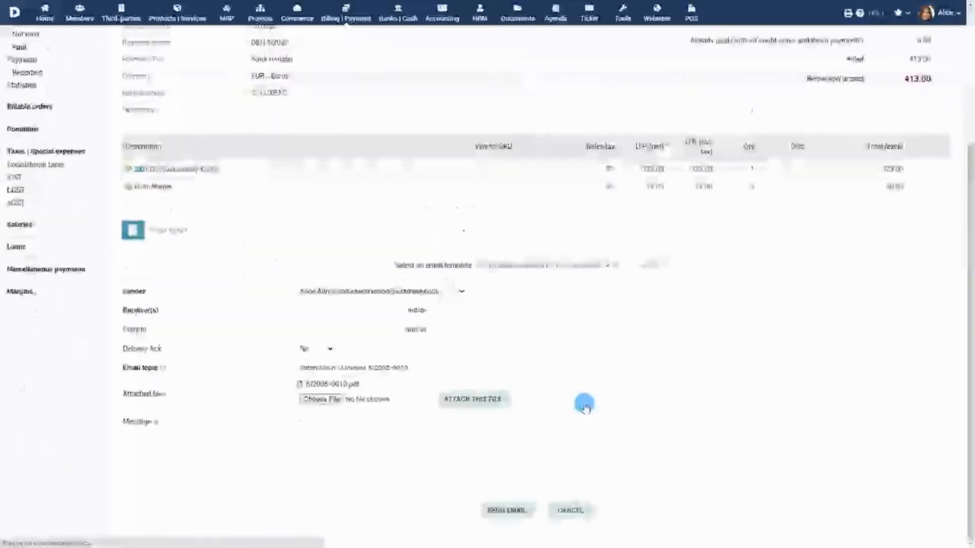
pyautogui.click(316, 220)
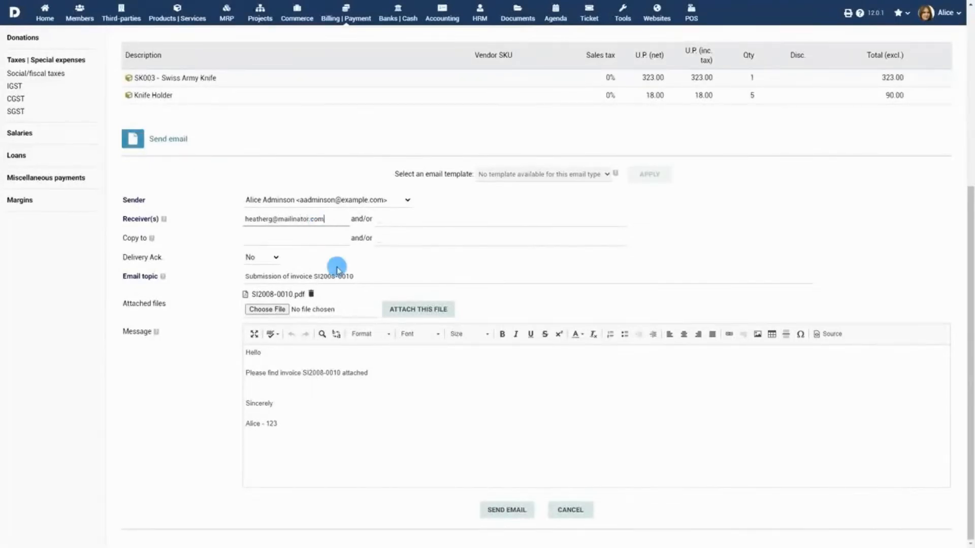
pyautogui.click(505, 510)
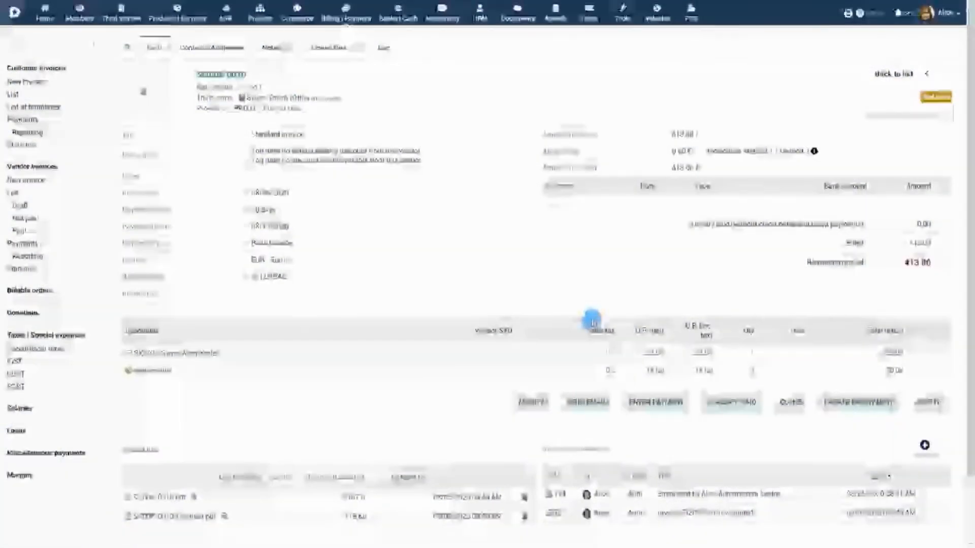
# Enter and confirm a 213.00 payment on SI2008-0010.
pyautogui.click(659, 405)
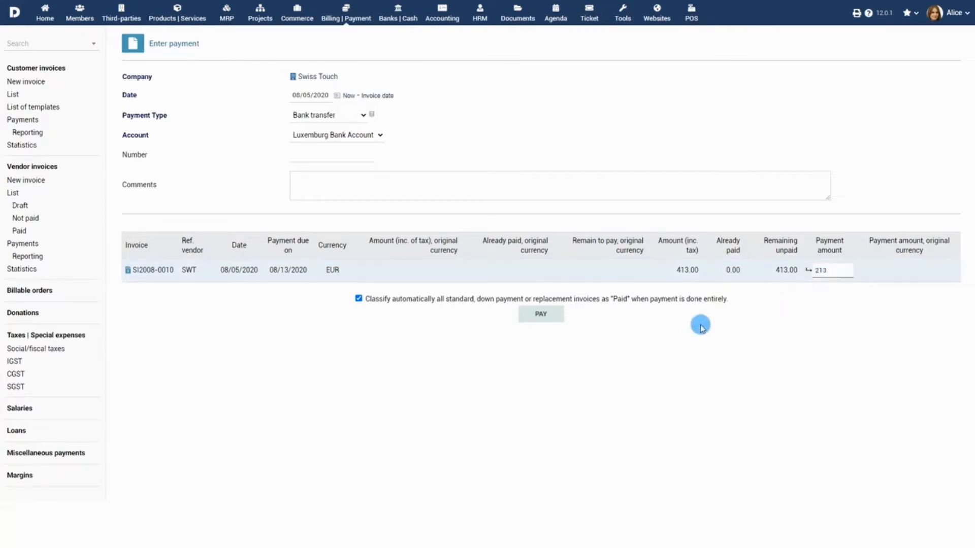
pyautogui.click(541, 313)
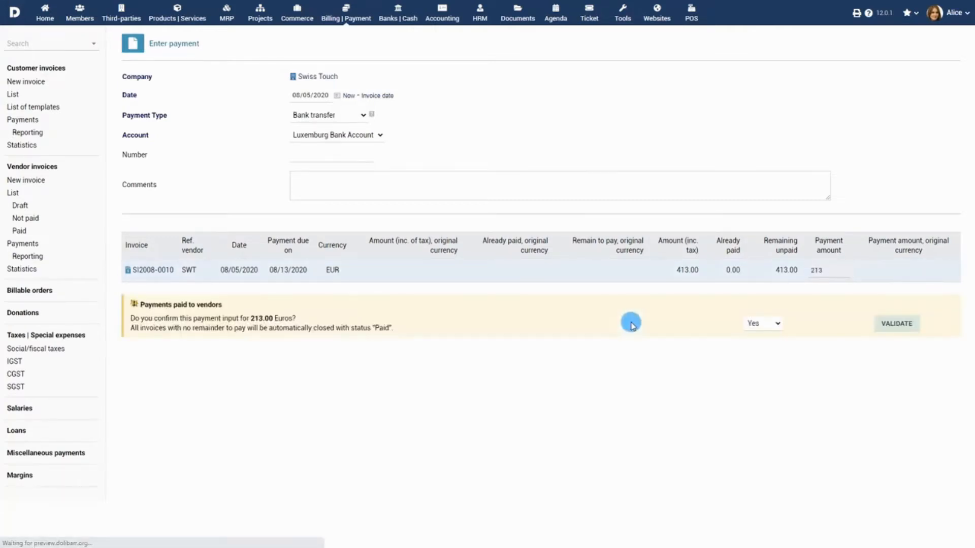
pyautogui.click(872, 323)
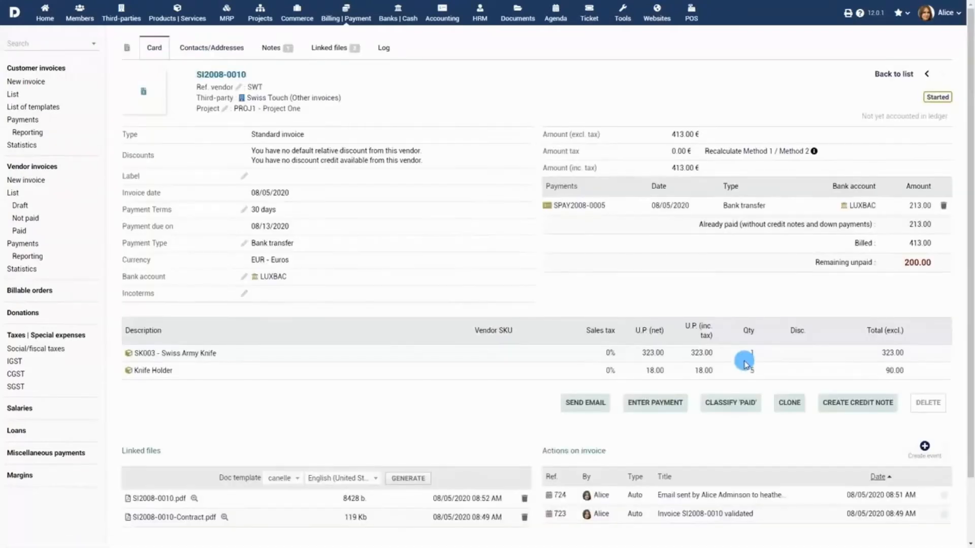
# Enter and confirm a second 200.00 payment on SI2008-0010, dated on the invoice date.
pyautogui.click(660, 404)
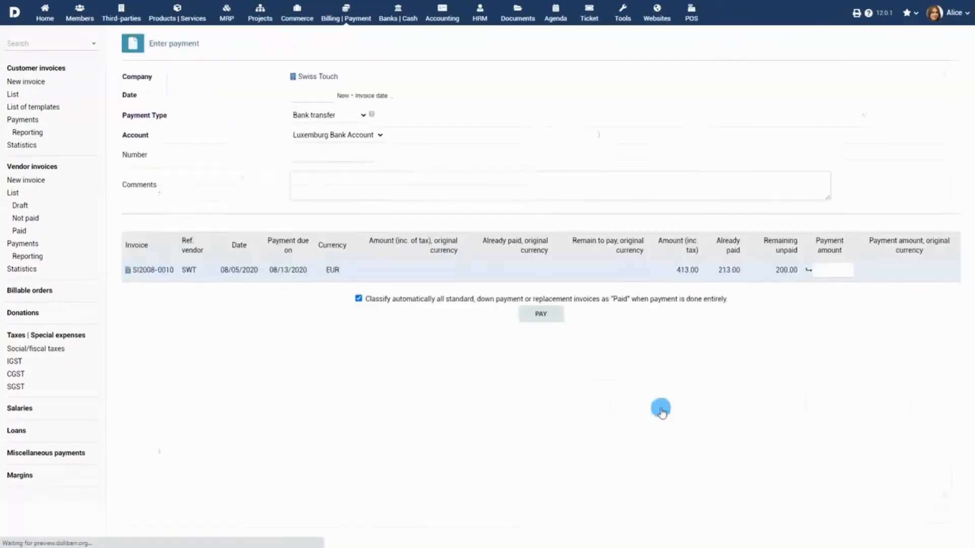
pyautogui.click(366, 96)
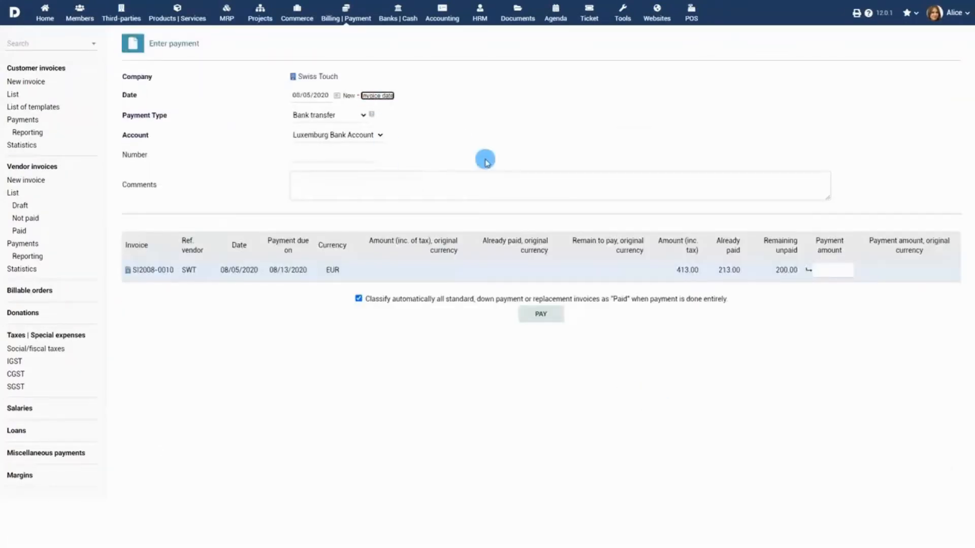
pyautogui.click(828, 270)
pyautogui.click(541, 313)
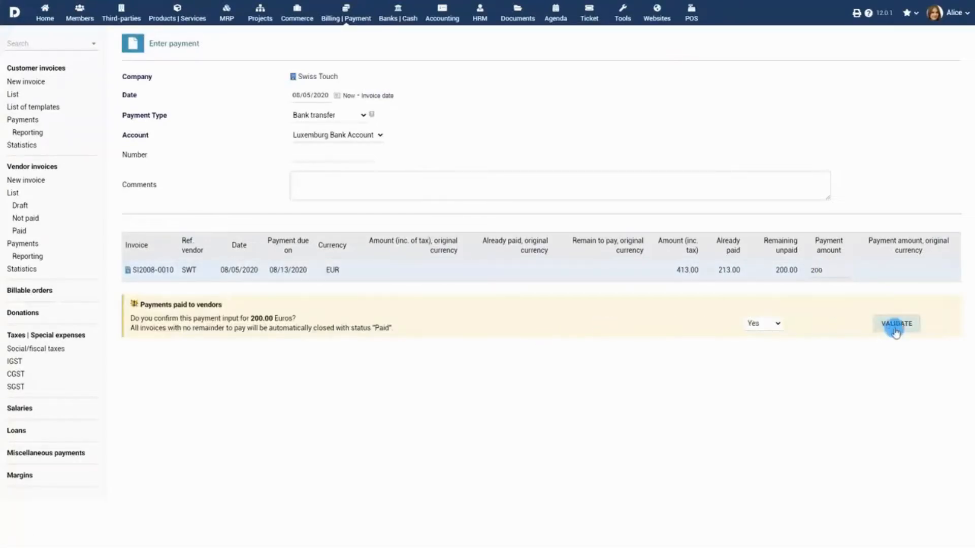
pyautogui.click(896, 328)
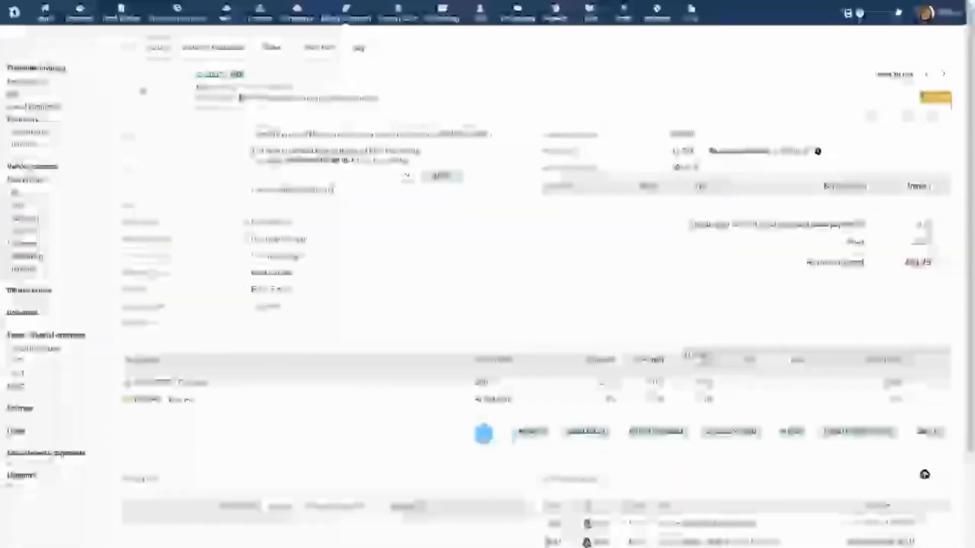
# Dismiss the dialog on paid invoice SI2001-0006 and start a credit note for it.
pyautogui.click(745, 436)
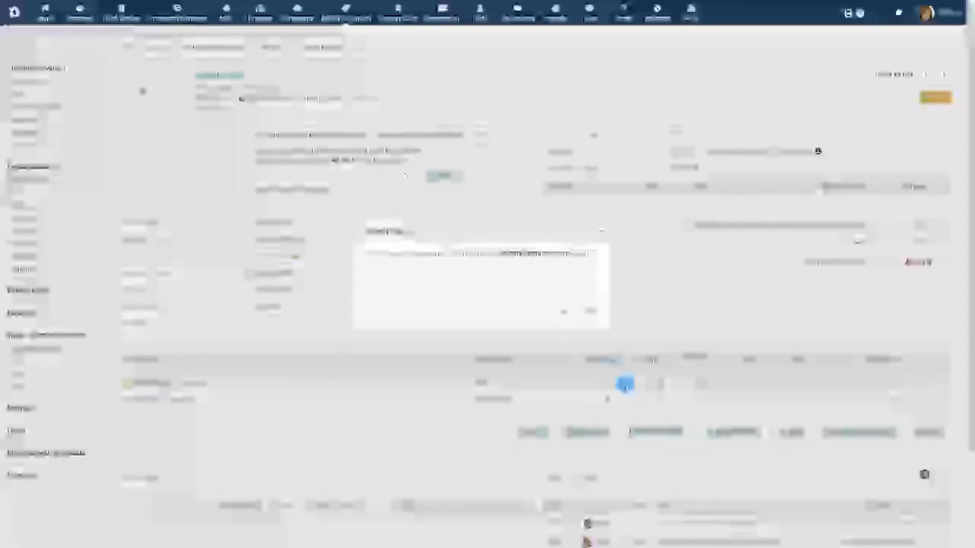
pyautogui.click(563, 313)
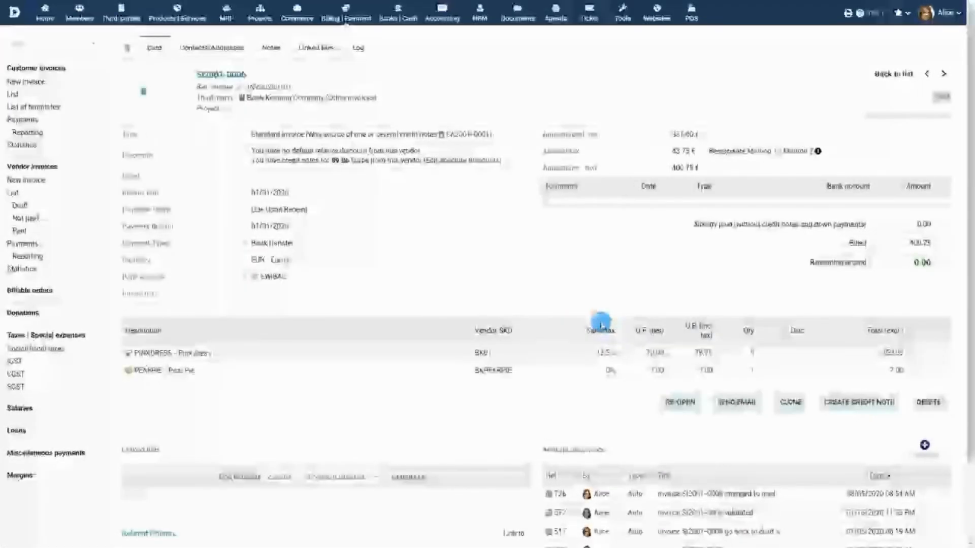
pyautogui.click(862, 402)
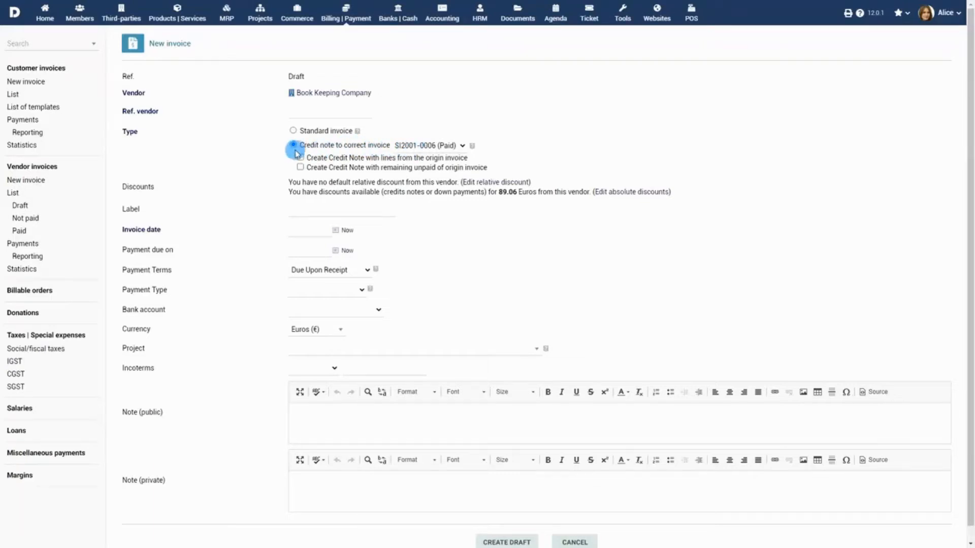
# Create a draft credit note with reference SWT1, paid by bank transfer into Luxembourg Bank Account.
pyautogui.click(330, 113)
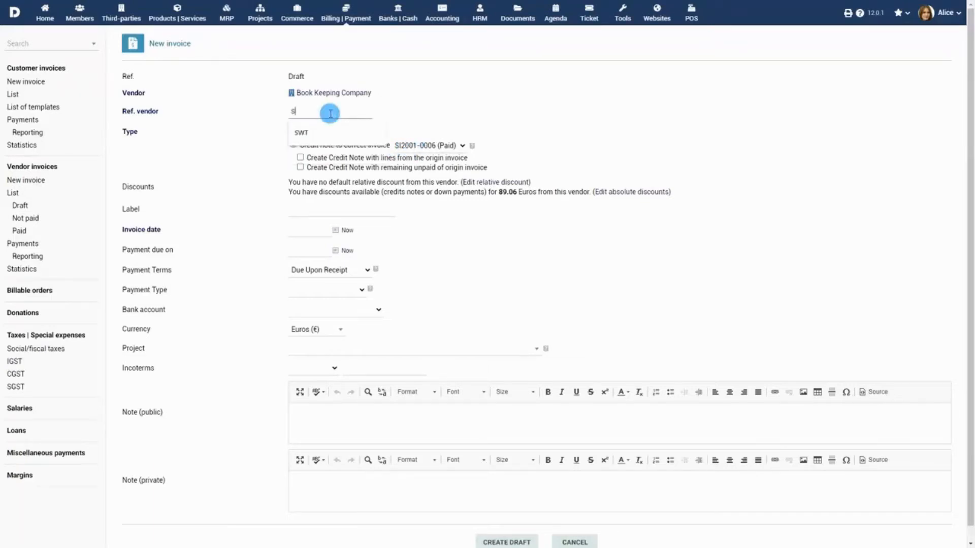
pyautogui.click(339, 251)
pyautogui.scroll(-1, 462, 264)
pyautogui.click(328, 274)
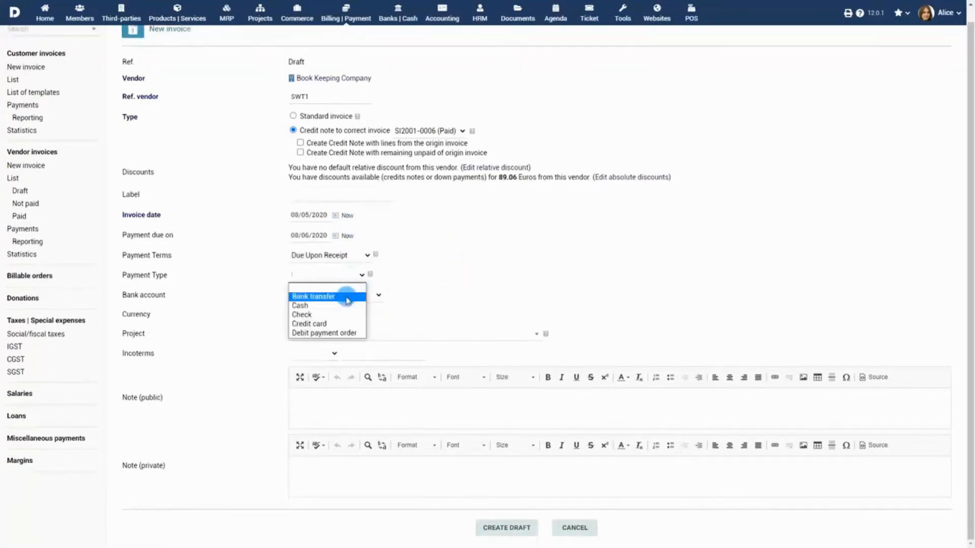
pyautogui.click(305, 293)
pyautogui.click(335, 295)
pyautogui.click(355, 325)
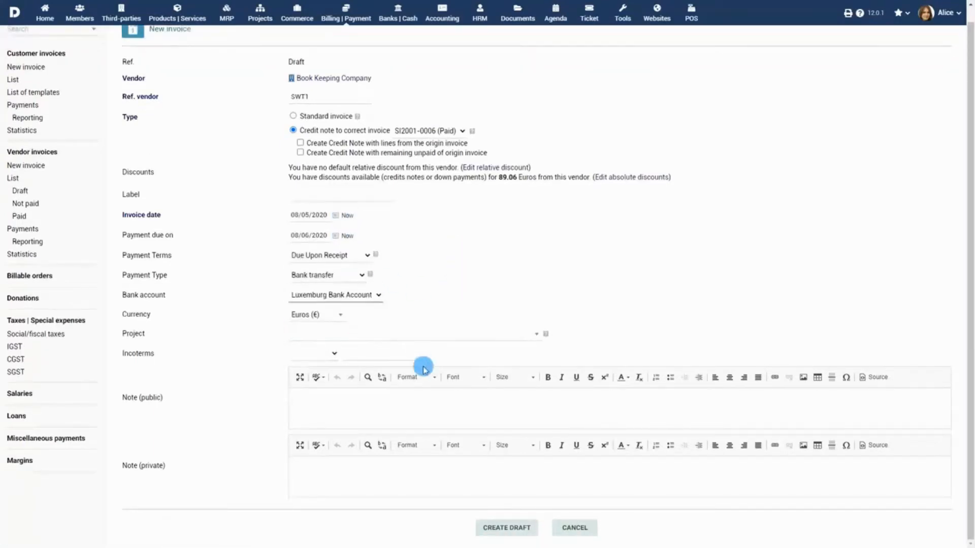
pyautogui.click(511, 529)
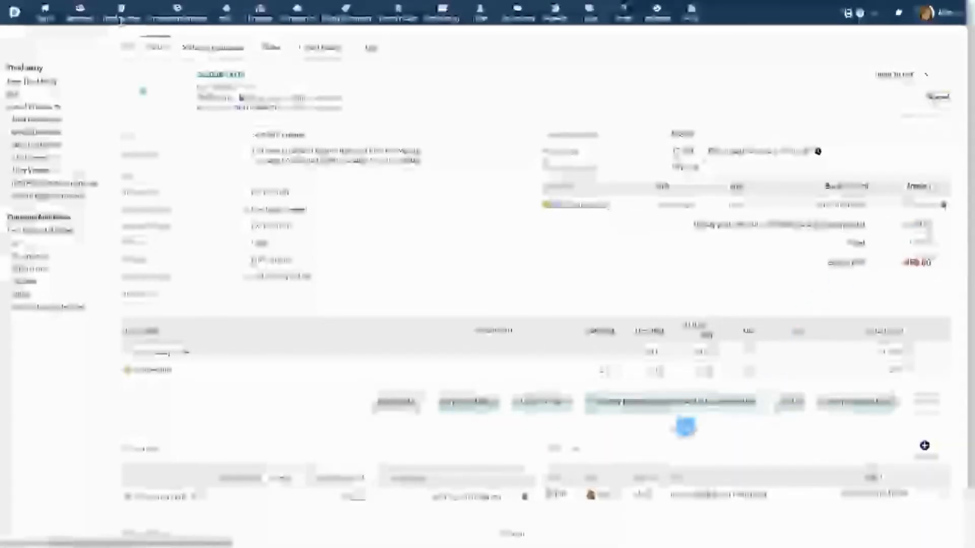
# Convert the invoice's excess payment into available credit and apply the 150.00 discount.
pyautogui.click(688, 406)
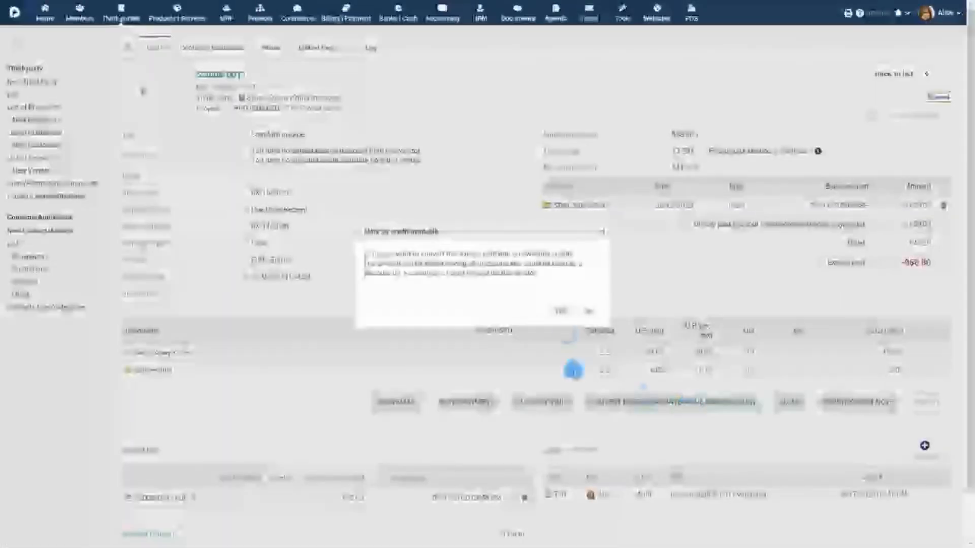
pyautogui.click(563, 312)
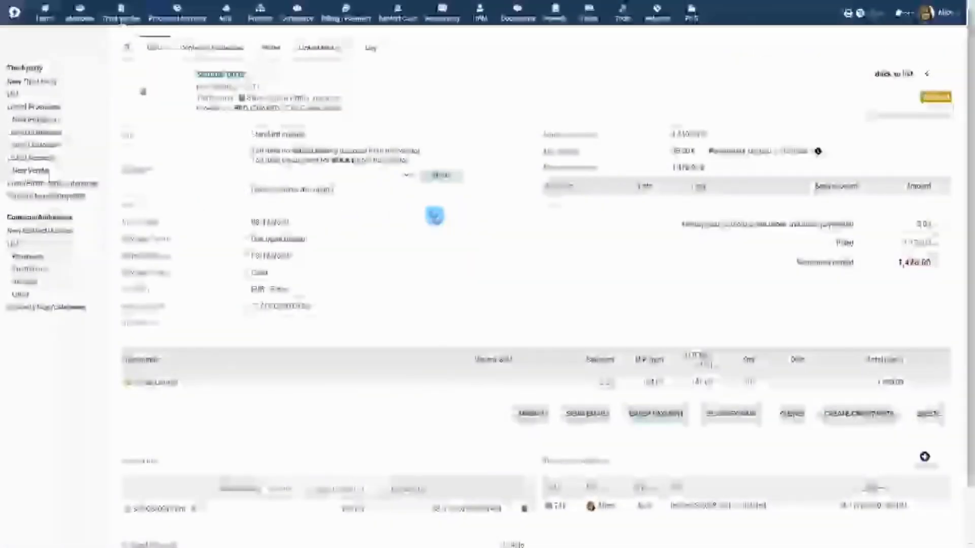
pyautogui.click(388, 178)
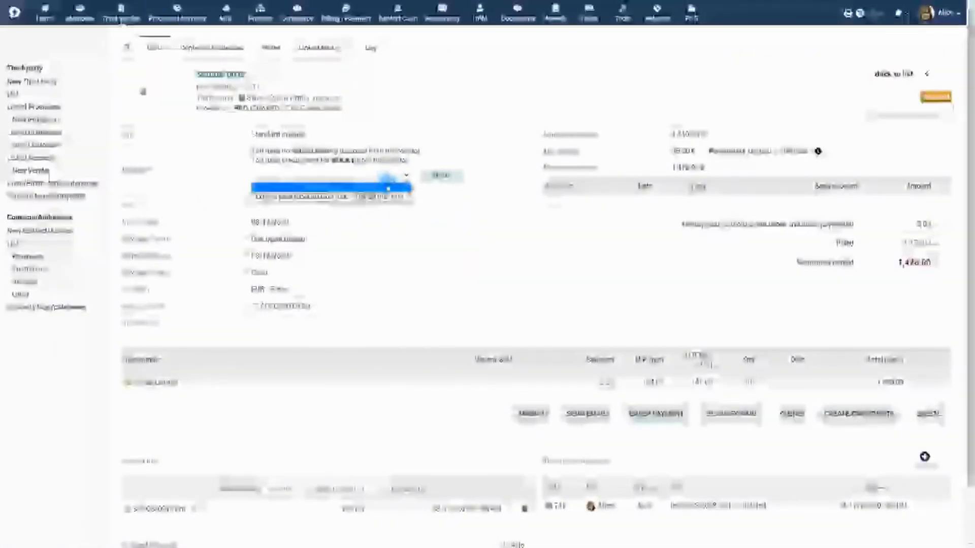
pyautogui.click(387, 196)
pyautogui.click(443, 176)
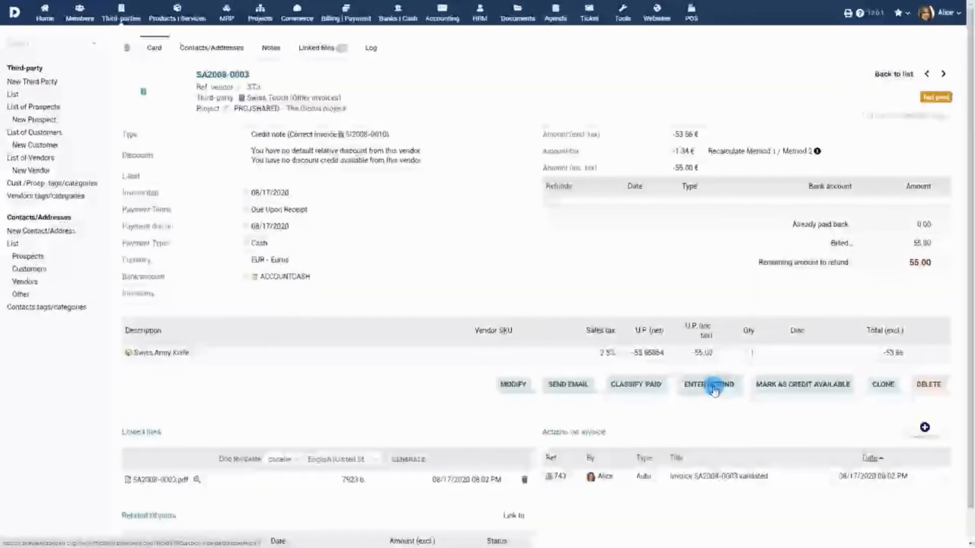
# Mark SA2008-0003 as available credit and apply that credit to invoice SI2008-0010.
pyautogui.click(808, 389)
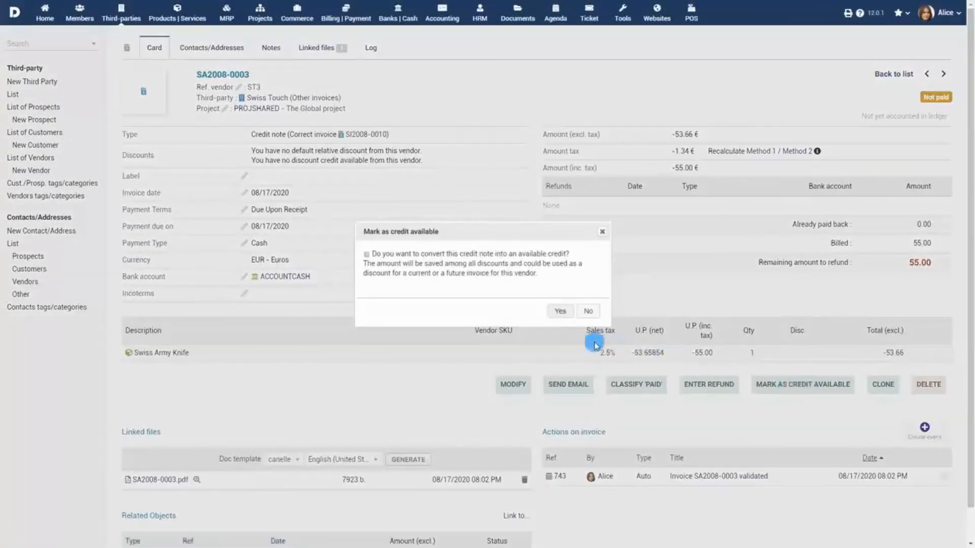
pyautogui.click(563, 314)
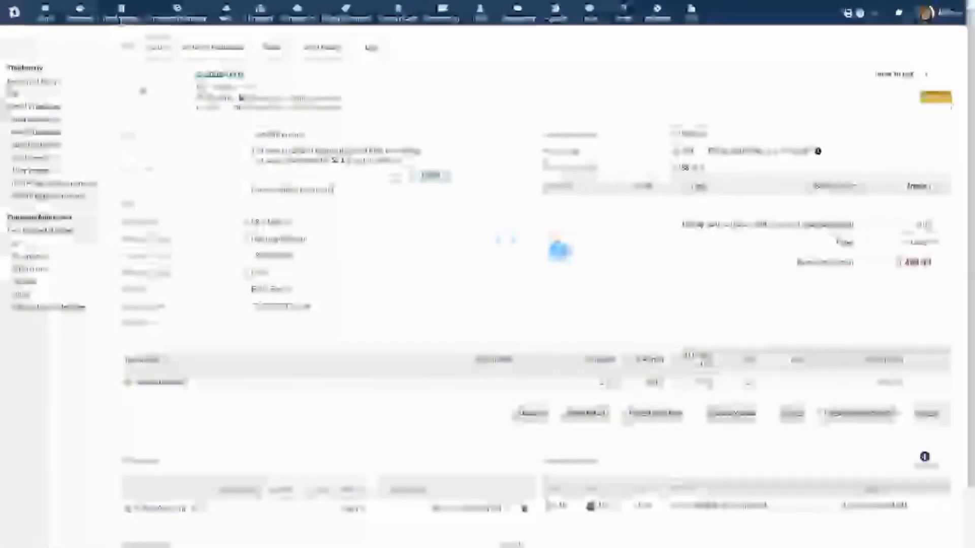
pyautogui.click(382, 178)
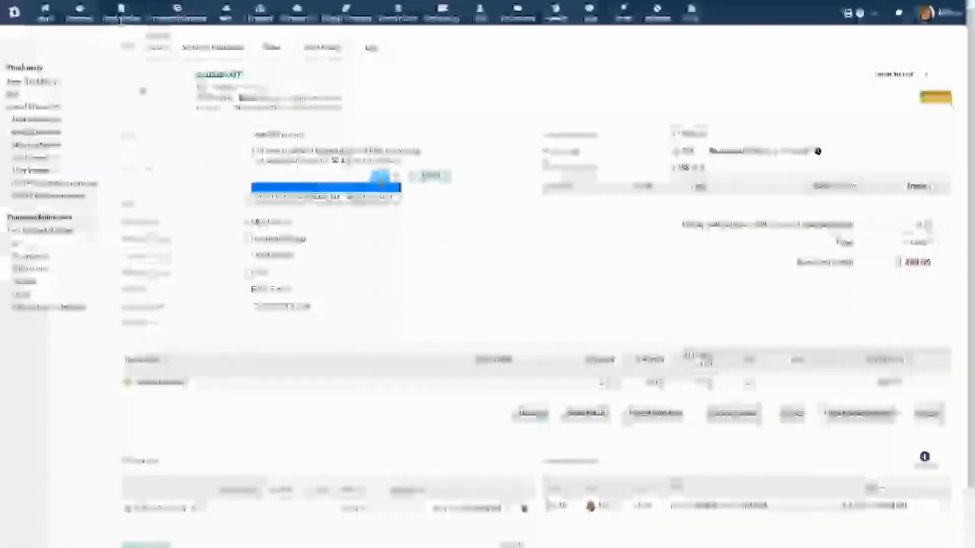
pyautogui.click(379, 195)
pyautogui.click(433, 177)
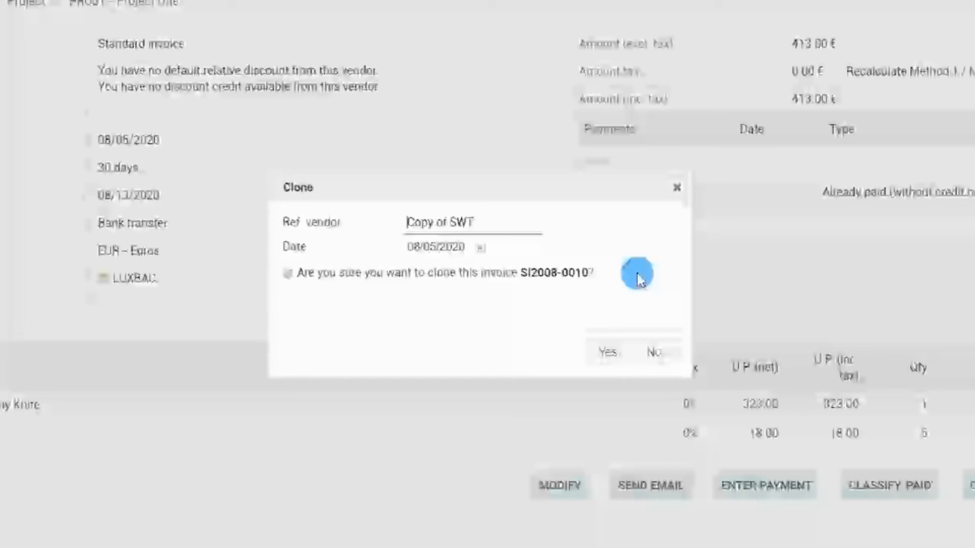
# Decline cloning SI2008-0010 and go to the full vendor invoices list.
pyautogui.click(655, 352)
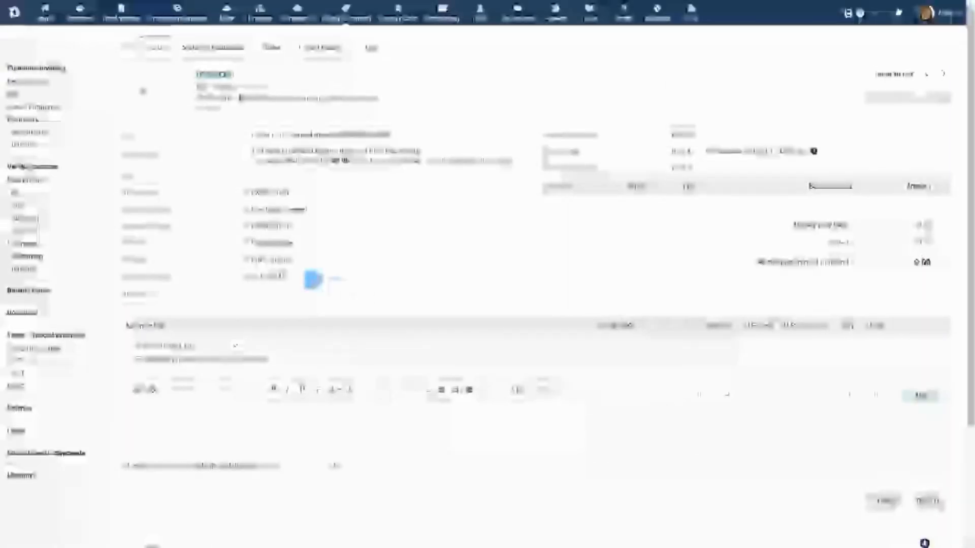
pyautogui.click(11, 193)
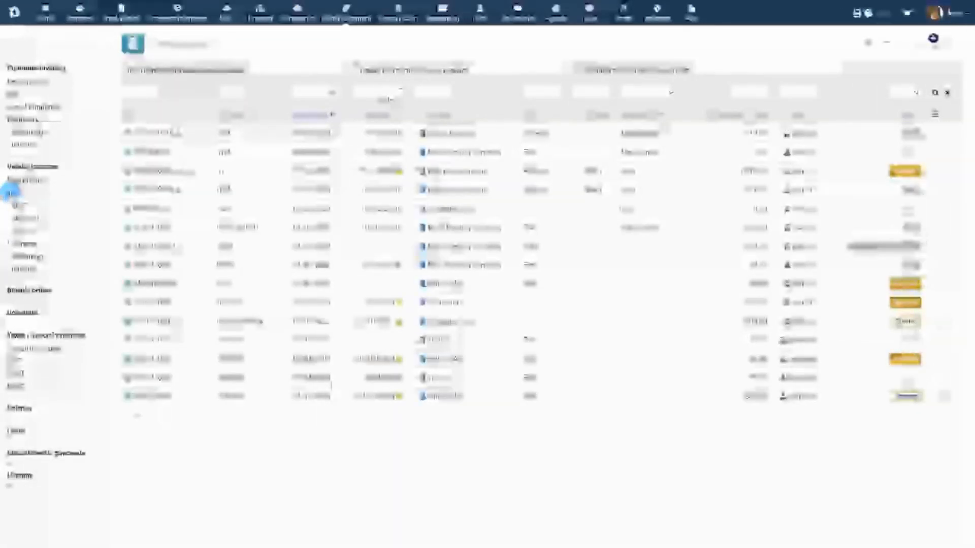
# Filter vendor invoices by Draft, Not paid and Paid, then open the 2020 payment reports.
pyautogui.click(21, 207)
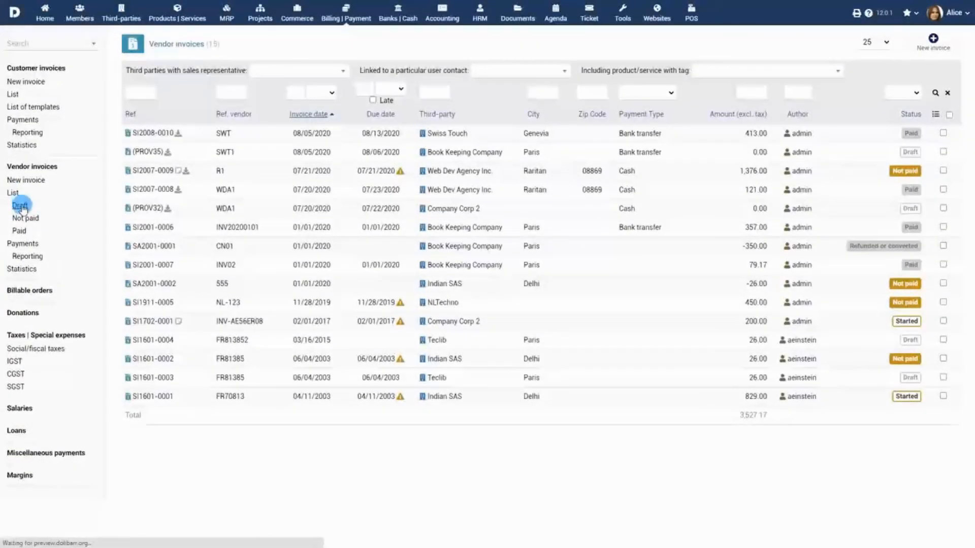
pyautogui.click(25, 219)
pyautogui.click(21, 231)
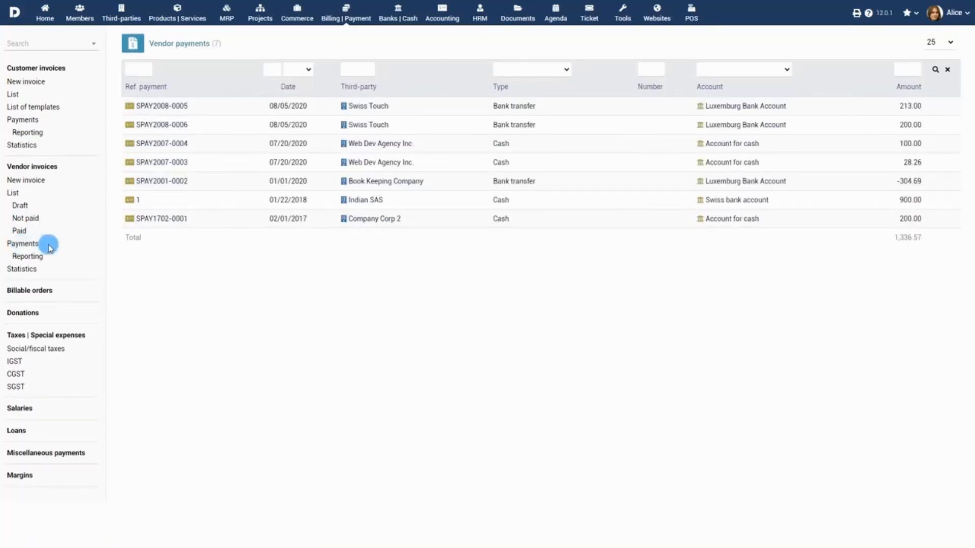
pyautogui.click(28, 257)
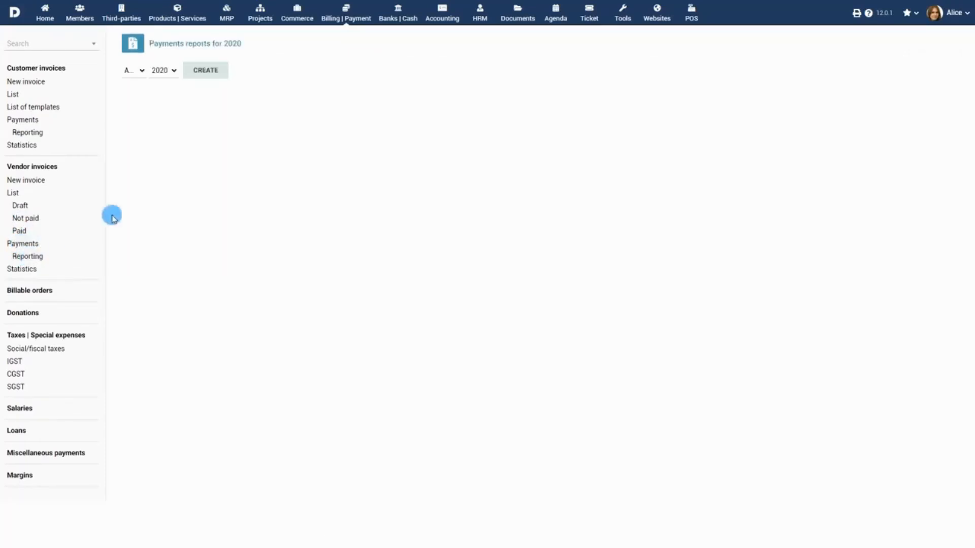
# Generate and open supplier_payments-2020-07.pdf for July, then show the vendor invoice statistics.
pyautogui.click(141, 71)
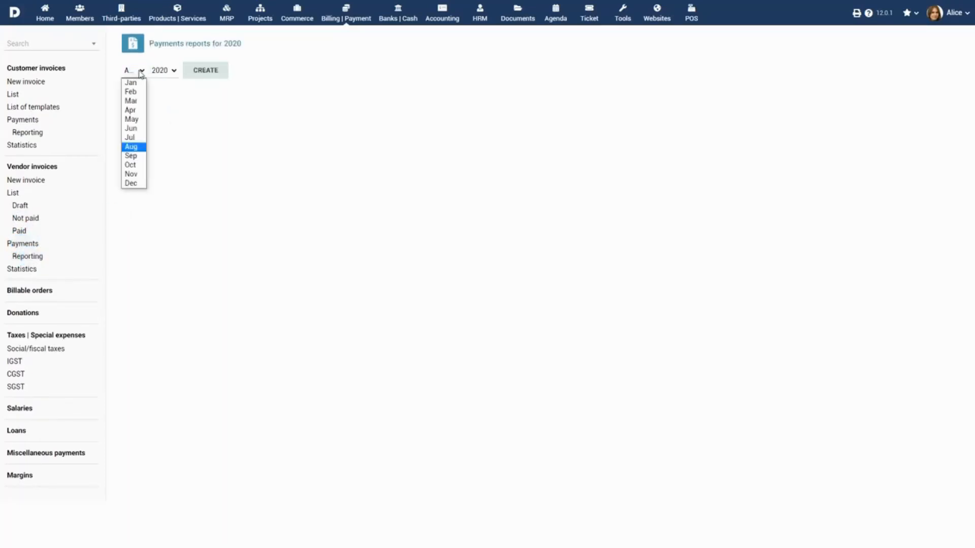
pyautogui.click(133, 138)
pyautogui.click(203, 72)
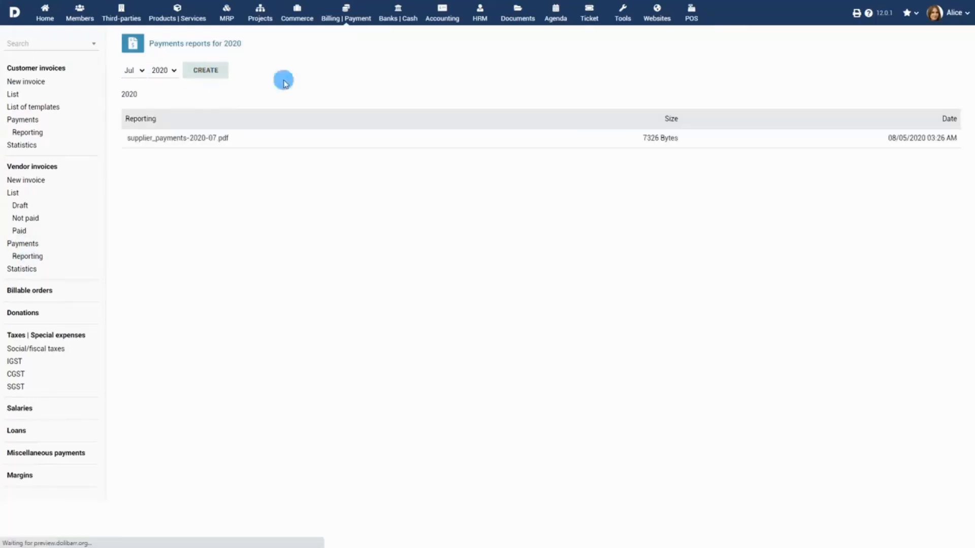
pyautogui.click(186, 142)
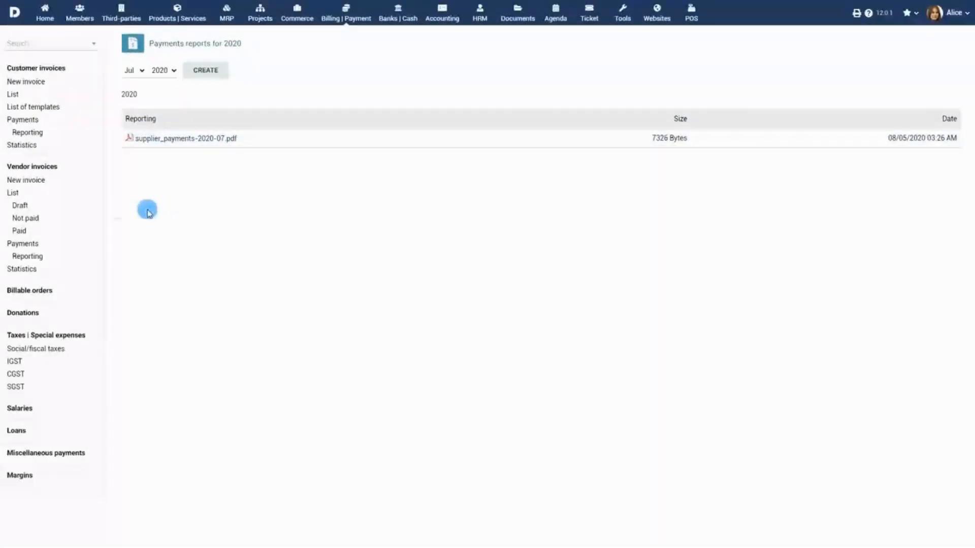
pyautogui.click(40, 269)
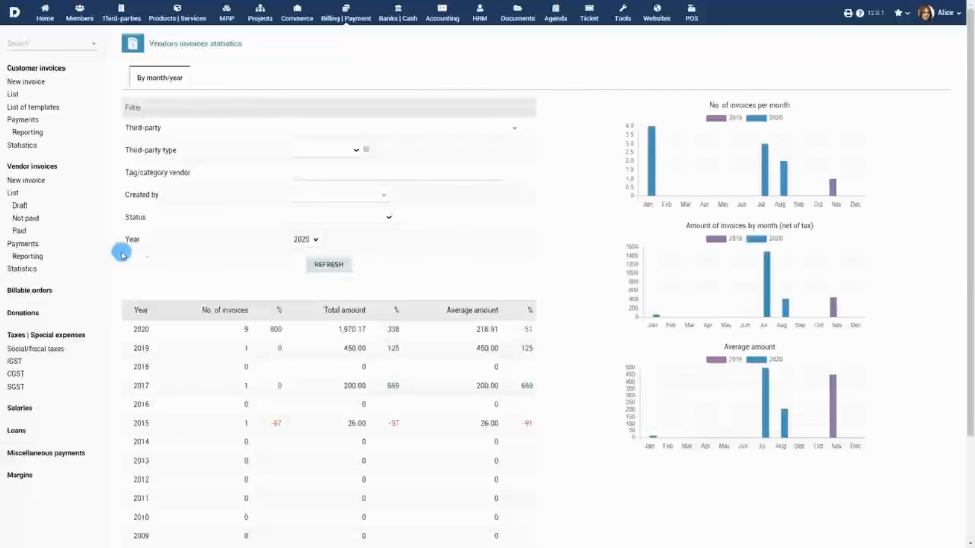
# Filter the vendor invoice statistics to Not paid status and refresh.
pyautogui.click(386, 219)
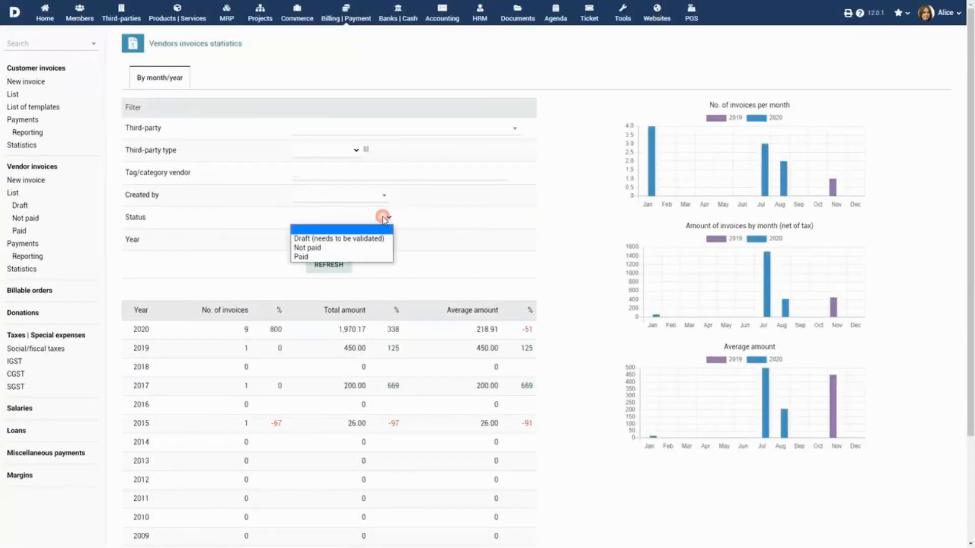
pyautogui.click(377, 247)
pyautogui.click(329, 264)
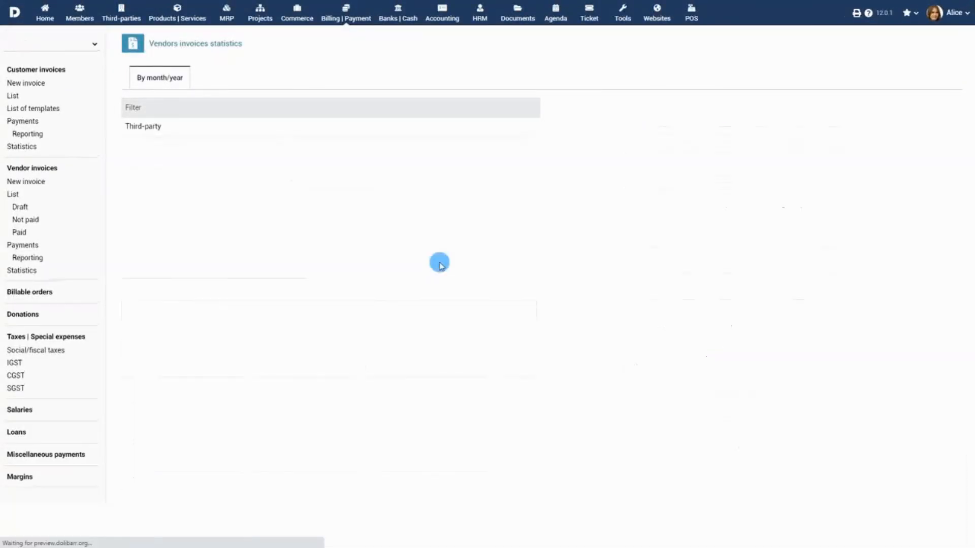